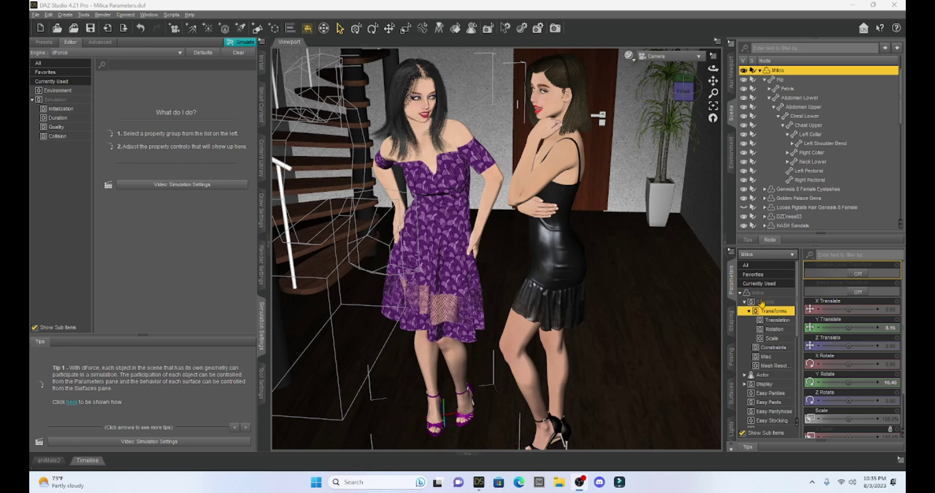
Step: Try rotating the figure in the purple dress to a Y Rotate of about 15 and look through its remaining parameters
left_click(759, 293)
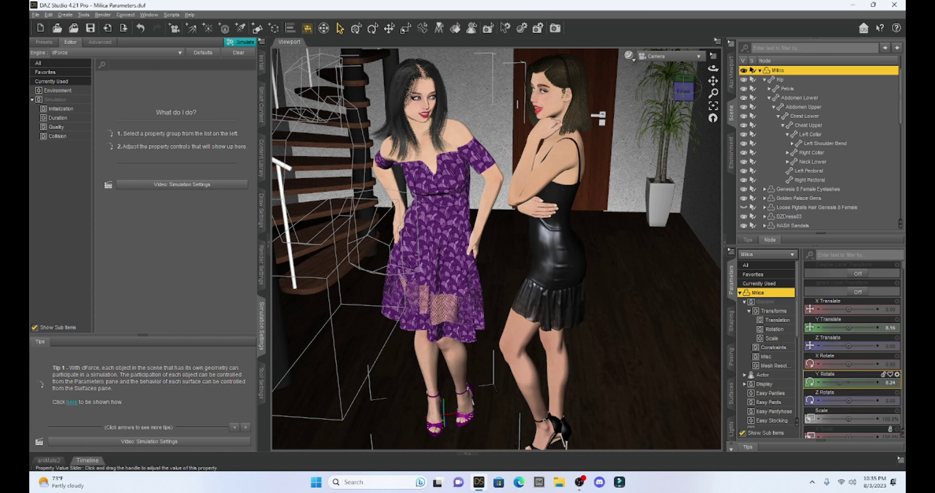
mouse_move(850, 382)
left_mouse_down()
mouse_move(873, 382)
mouse_move(850, 382)
left_mouse_up()
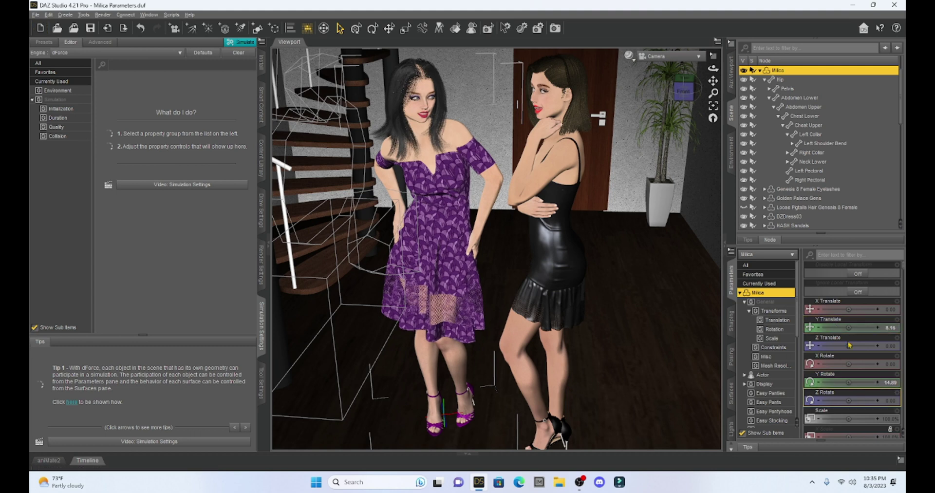
scroll(857, 362, "down", 10)
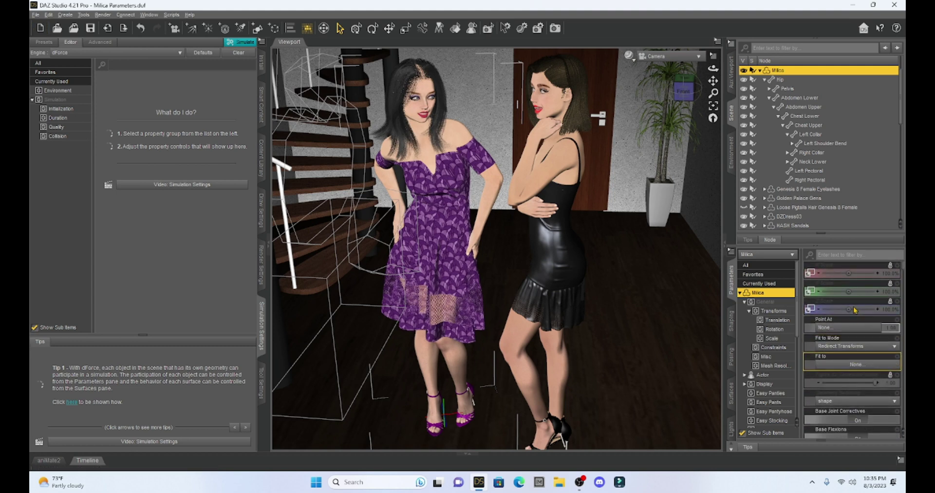
scroll(862, 341, "down", 10)
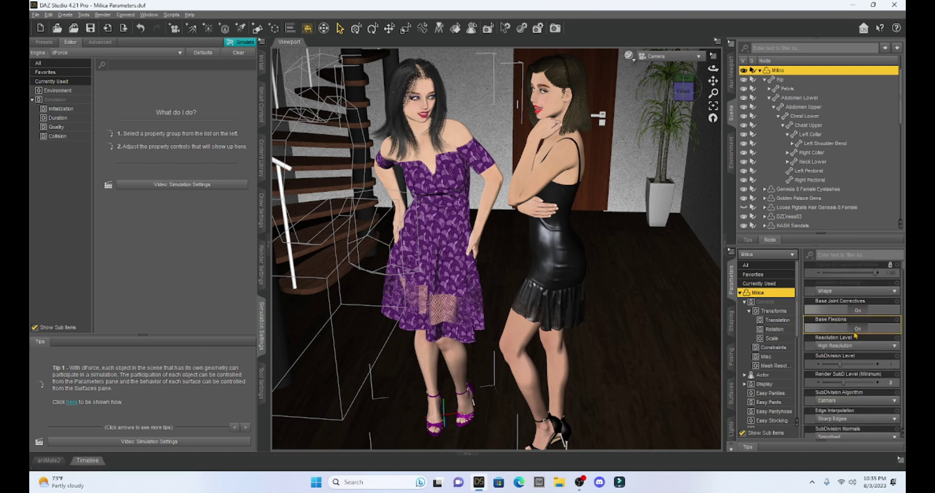
scroll(855, 335, "down", 3)
scroll(855, 335, "up", 20)
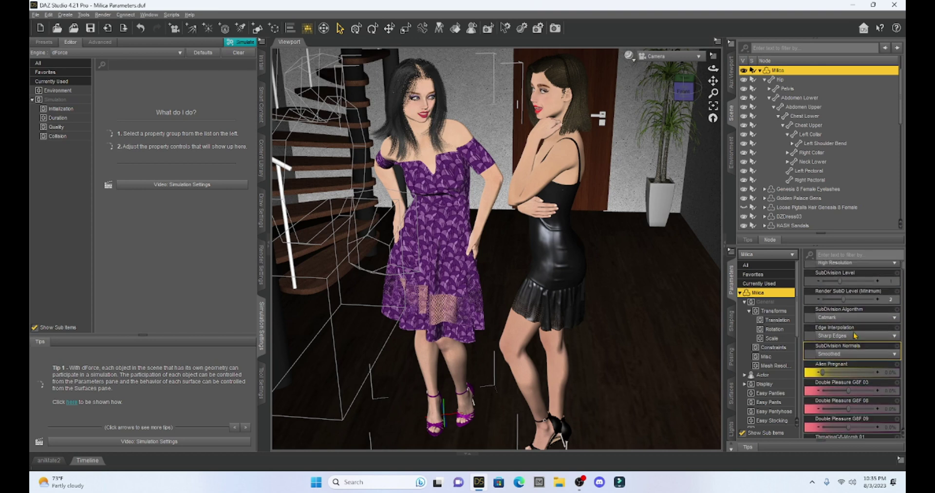
scroll(855, 335, "up", 2)
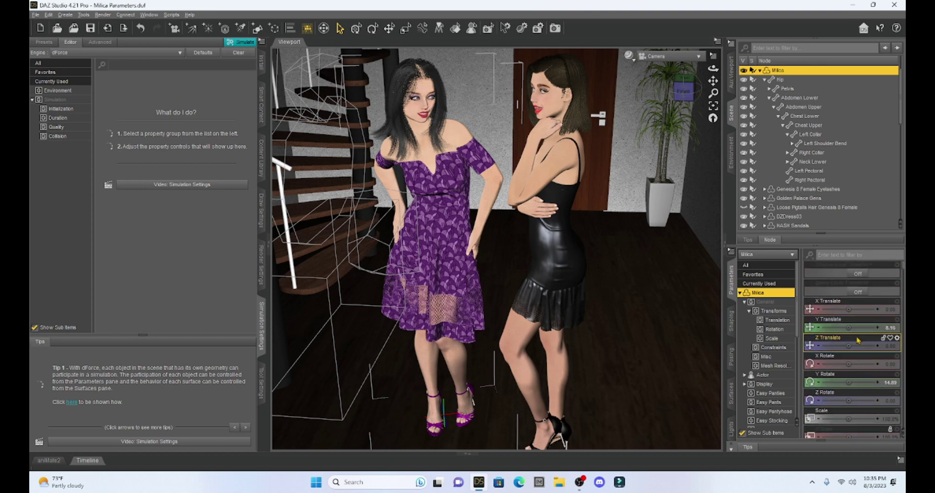
Step: Examine the option commands of the Parameters pane and the Surfaces pane for the figure in the purple dress
mouse_move(856, 320)
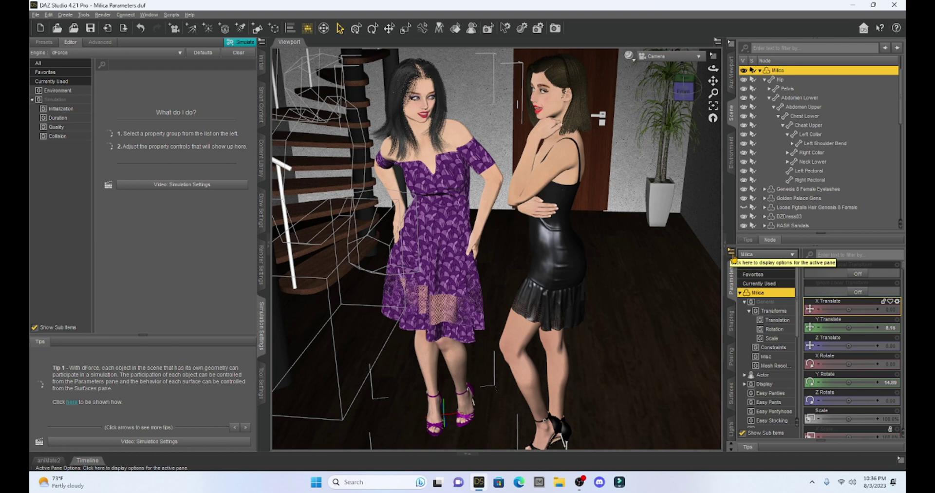
left_click(731, 253)
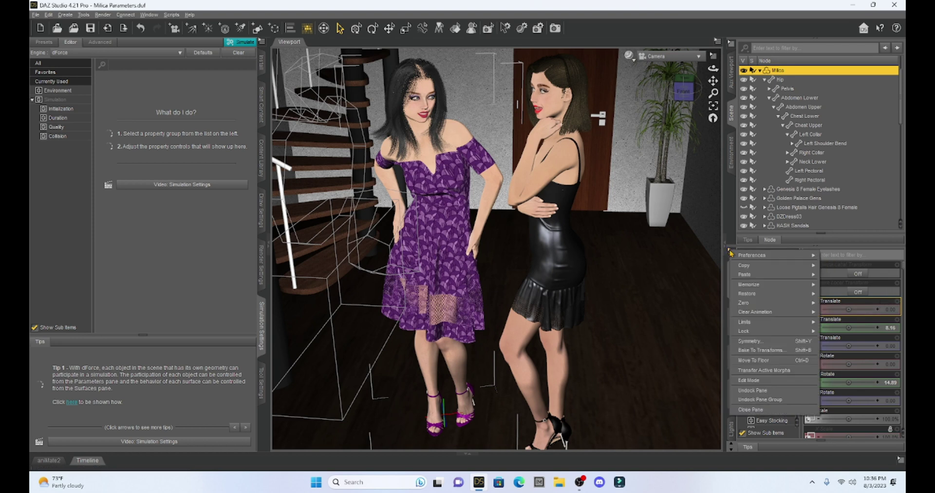
mouse_move(751, 258)
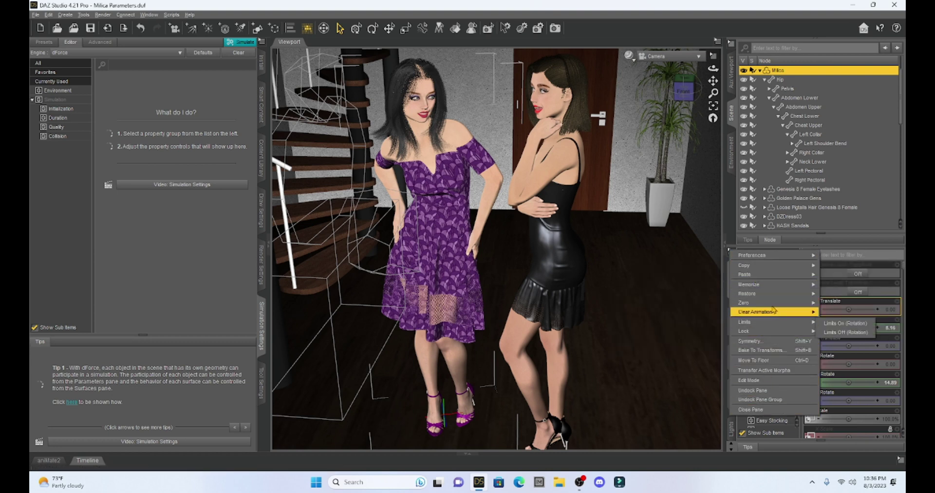
mouse_move(776, 275)
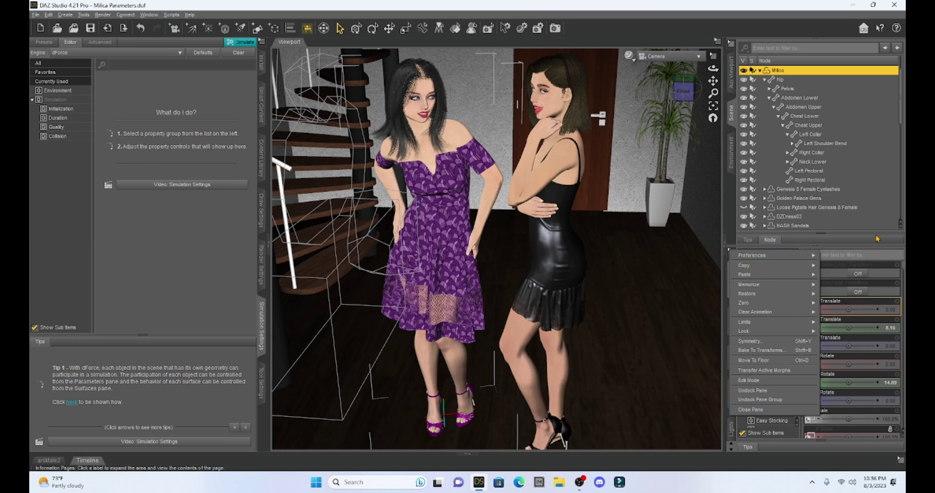
left_click(789, 216)
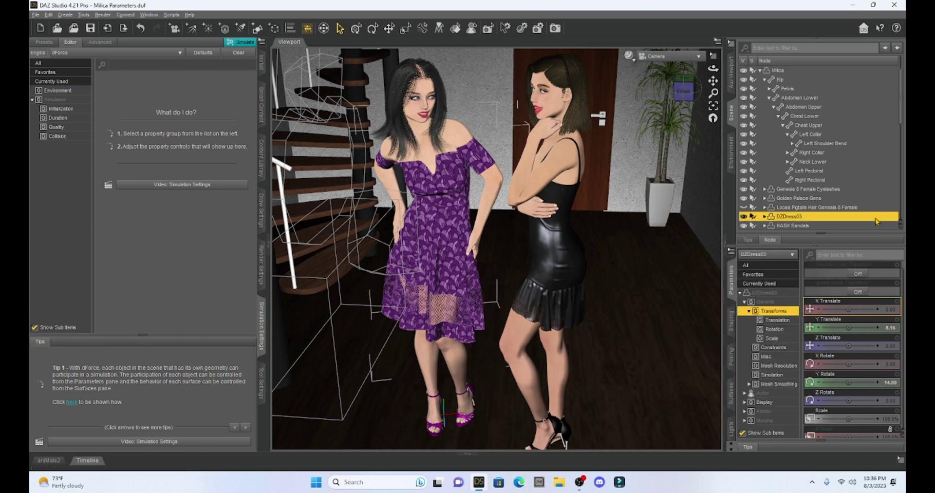
left_click(778, 70)
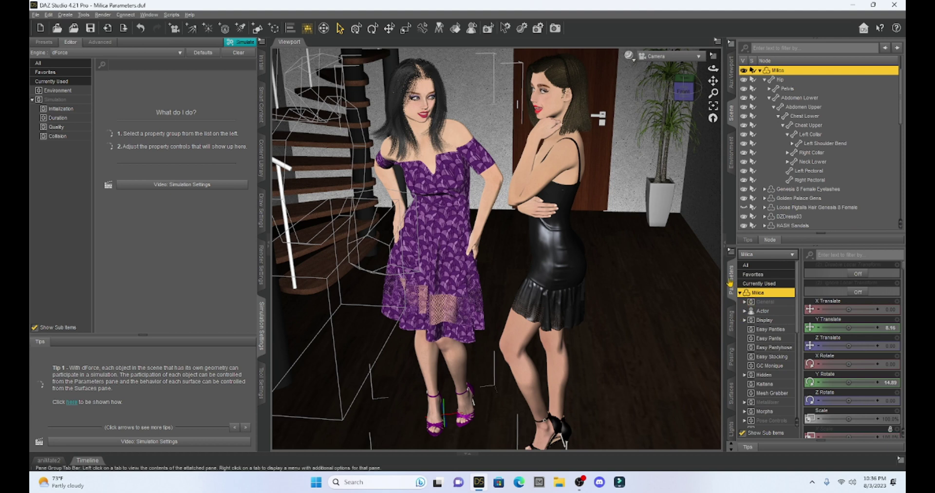
left_click(732, 395)
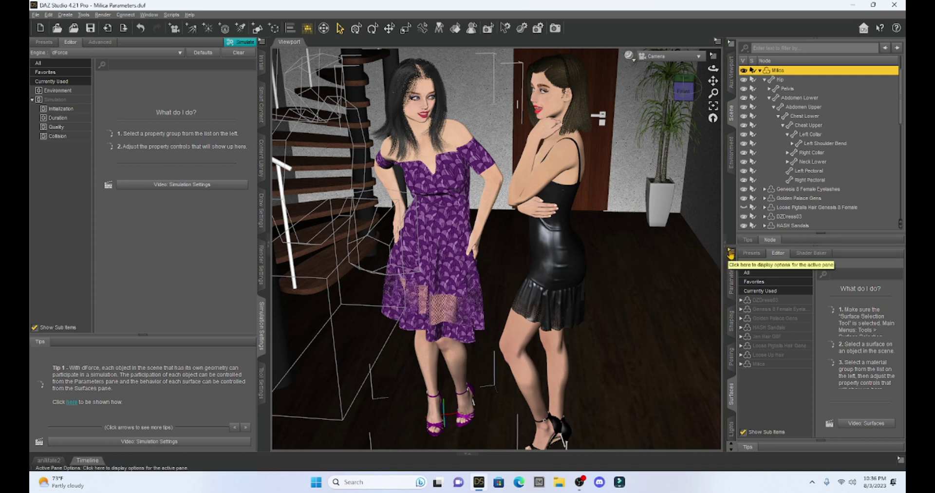
left_click(731, 254)
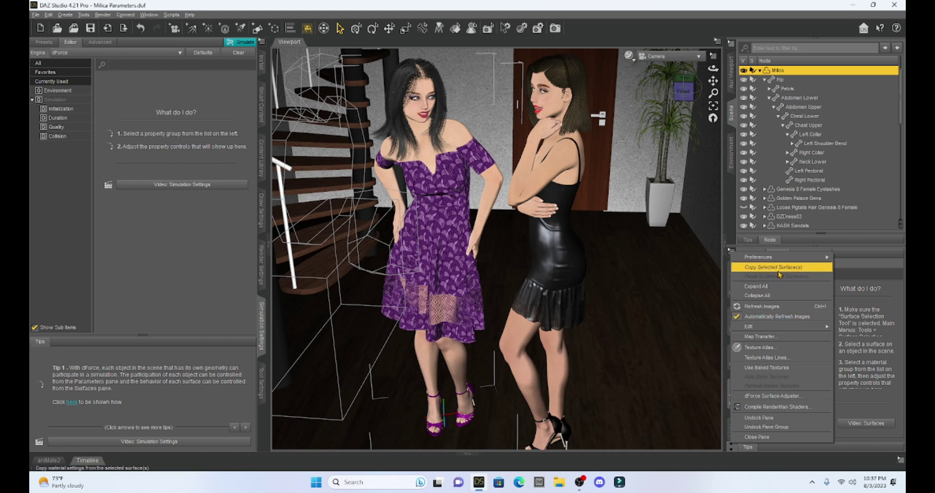
left_click(730, 226)
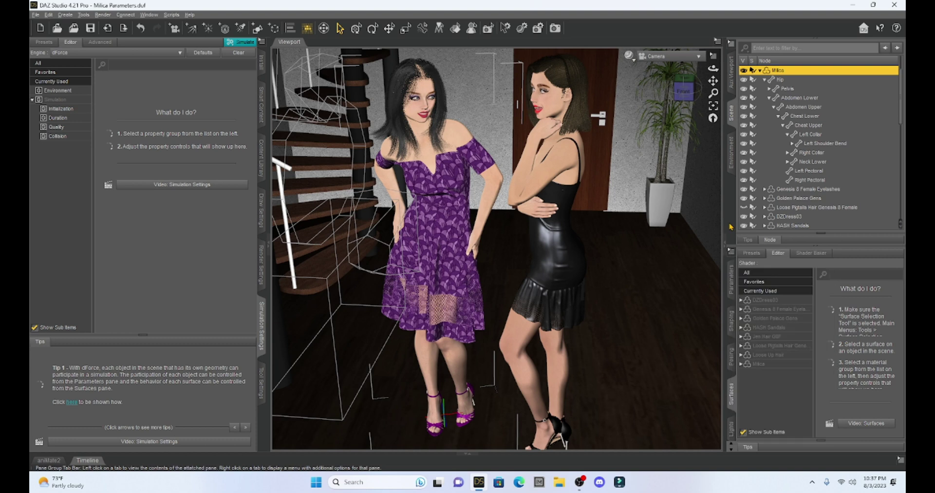
left_click(733, 285)
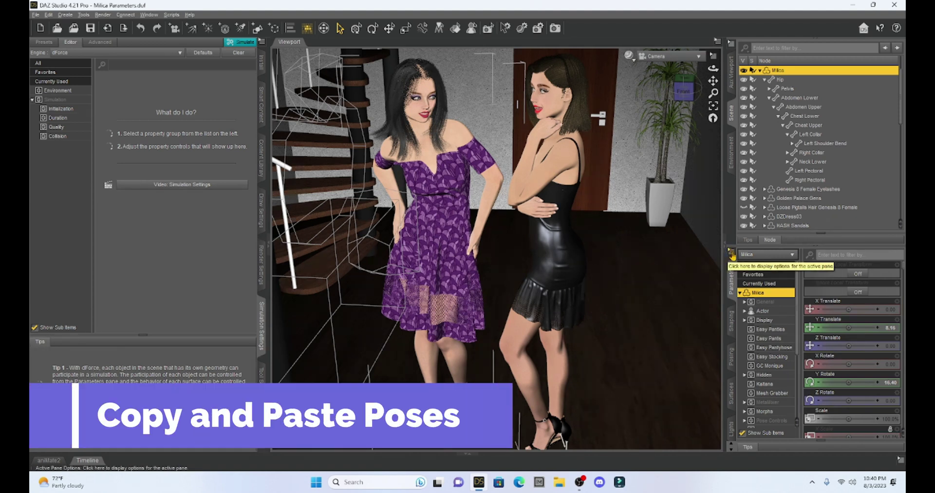
Step: Copy the whole figure's settings from the woman in the black outfit with Copy Figure
left_click(733, 255)
mouse_move(750, 260)
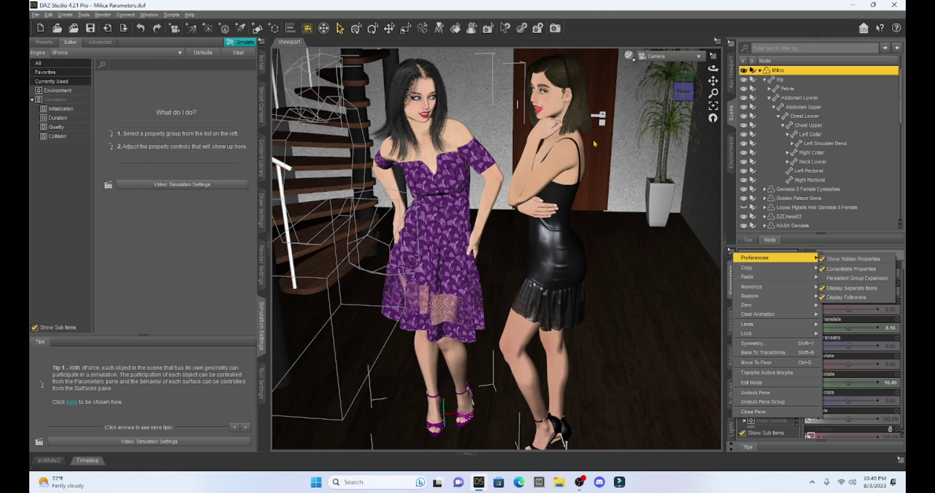
left_click(553, 162)
left_click(553, 162)
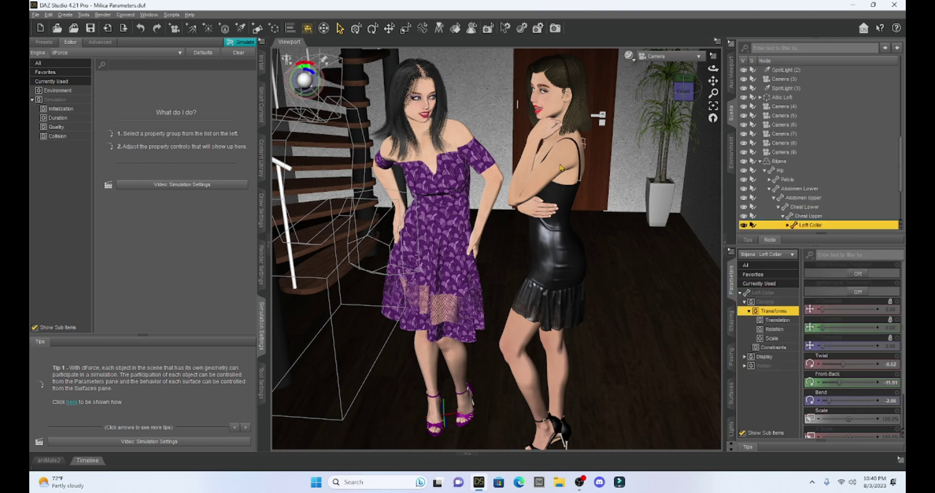
left_click(732, 252)
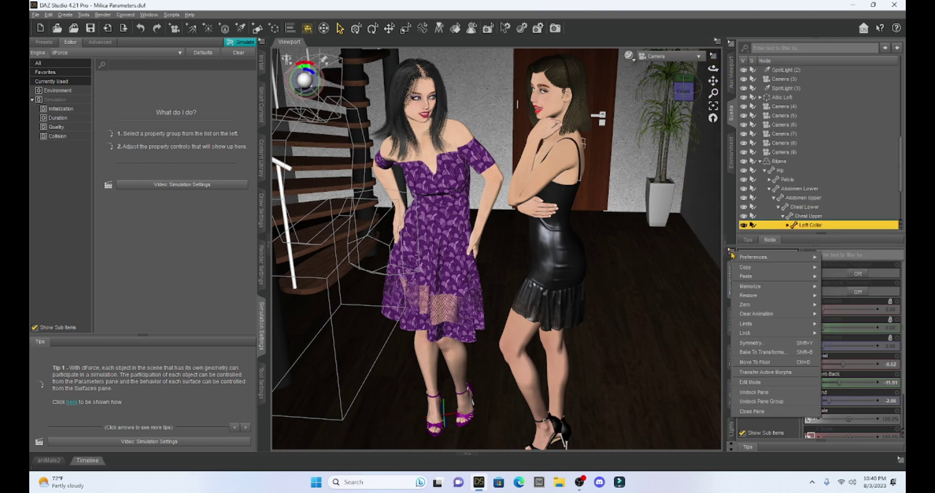
mouse_move(746, 268)
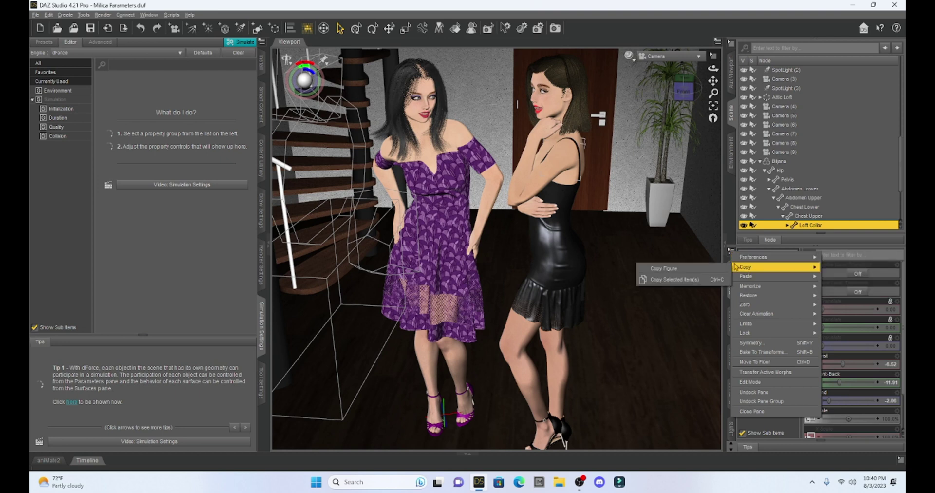
left_click(660, 270)
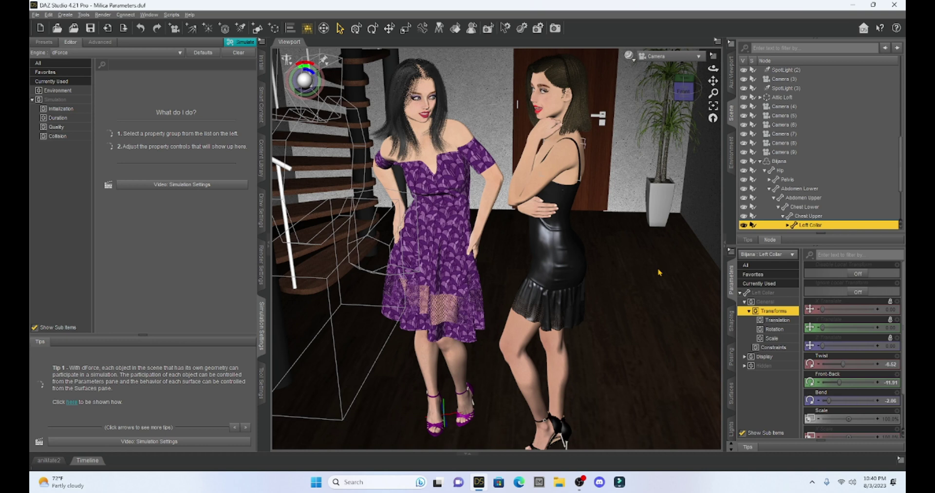
Step: Paste the copied figure's pose only onto the woman in the purple dress
left_click(456, 137)
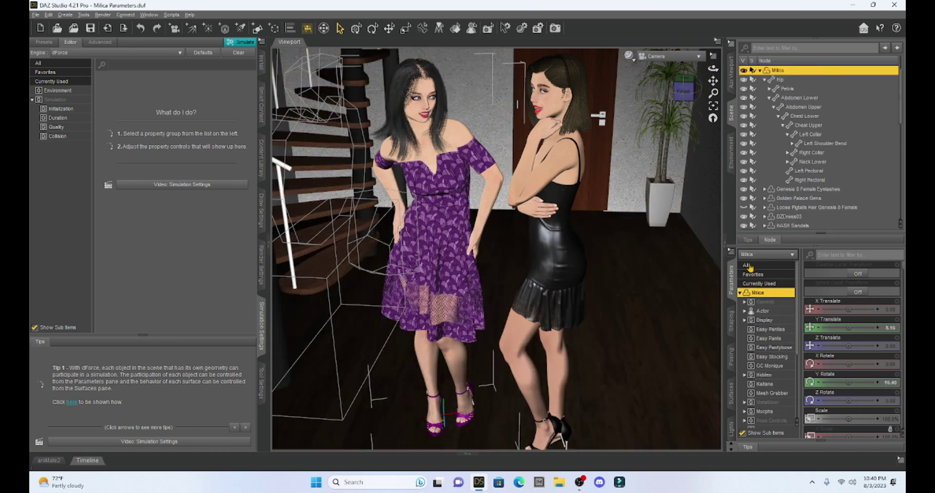
left_click(732, 251)
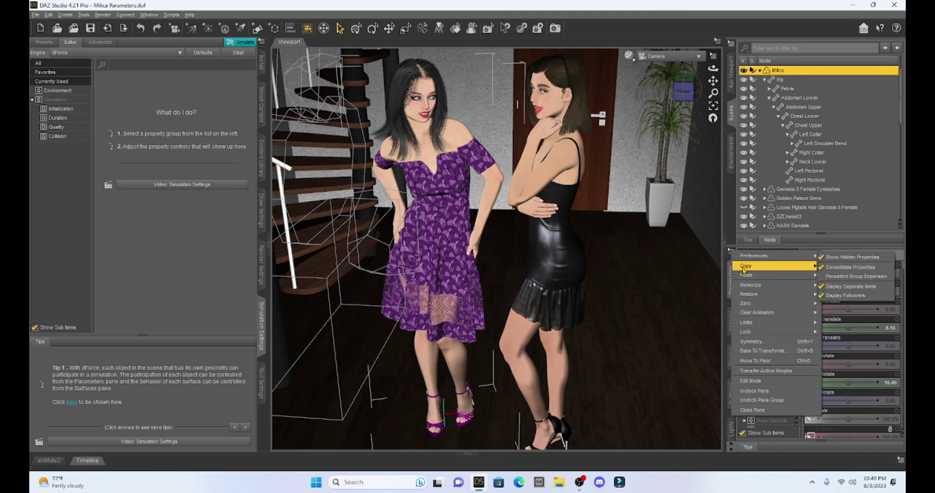
mouse_move(746, 276)
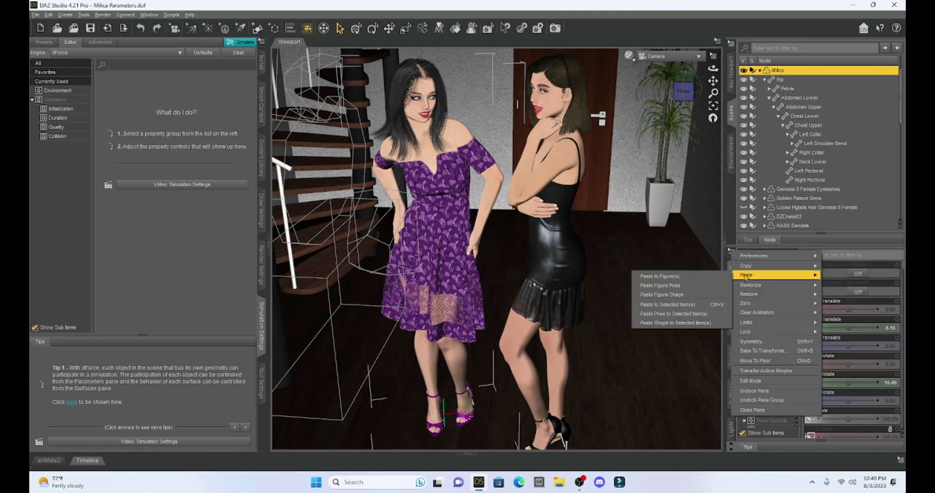
left_click(653, 287)
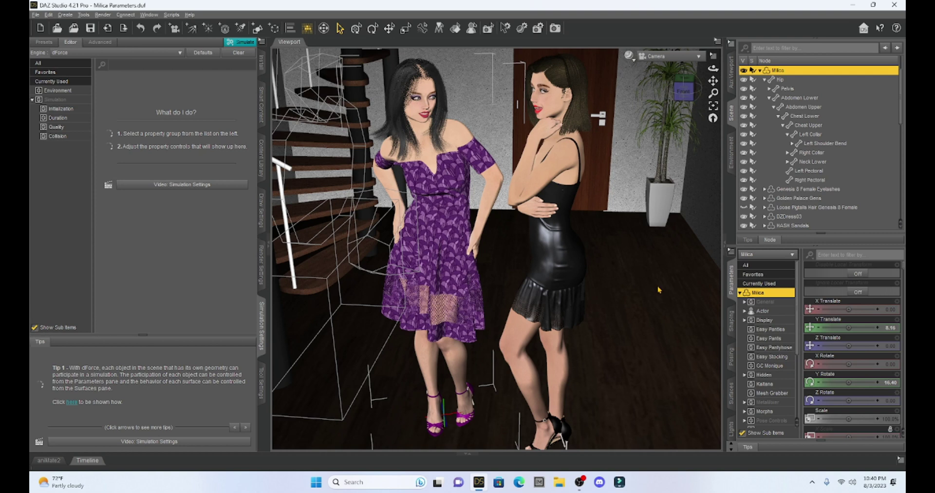
key("ctrl+y")
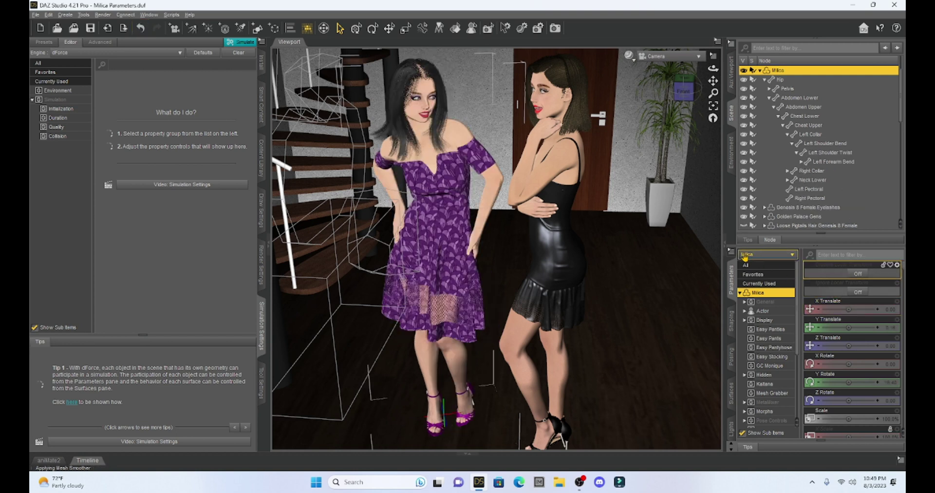
Step: Straighten both forearms of the woman in the purple dress, with Bend at 20 for the left and -20 for the right
left_click(732, 254)
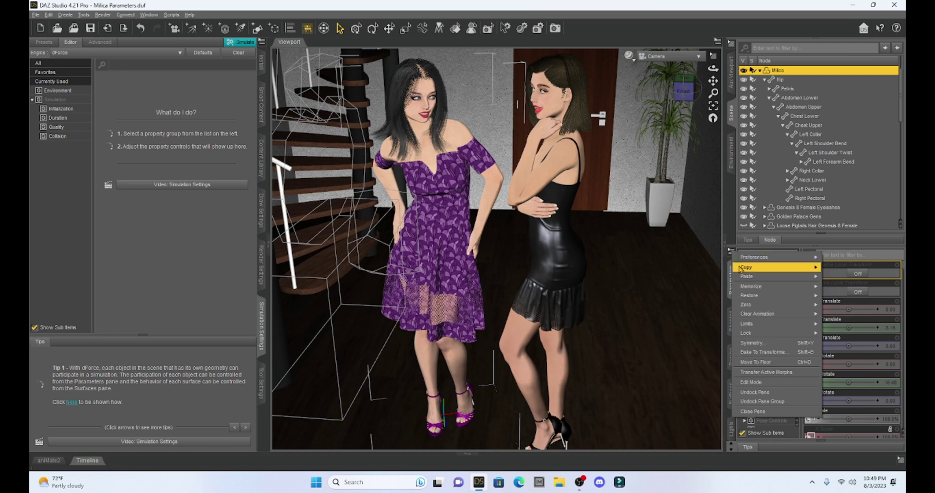
mouse_move(756, 298)
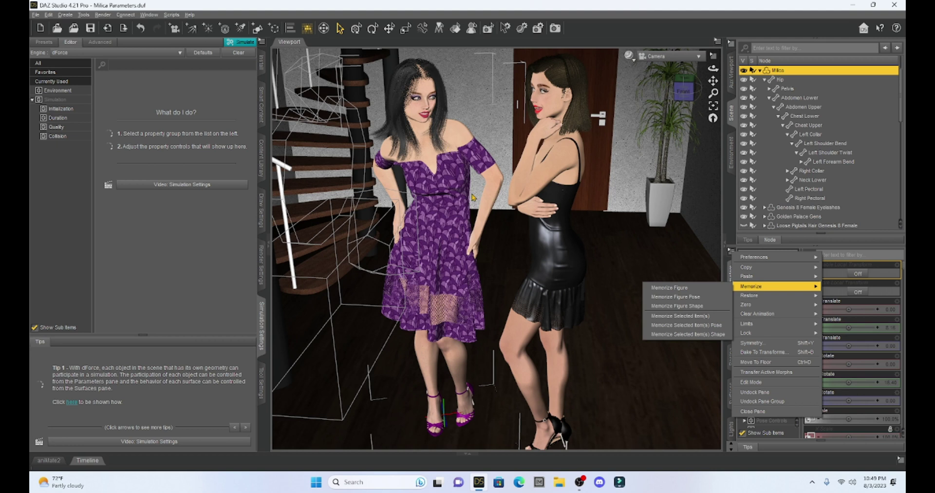
left_click(487, 207)
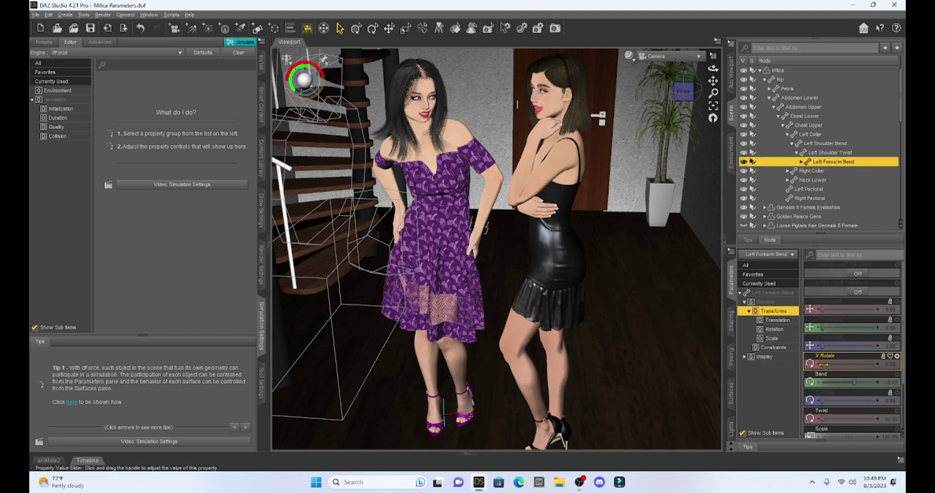
left_click_drag(856, 382, 877, 382)
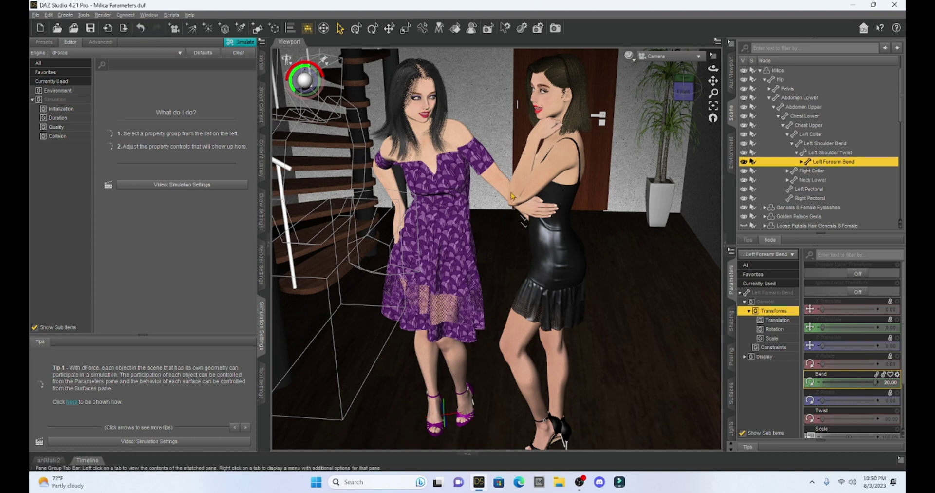
left_click(389, 185)
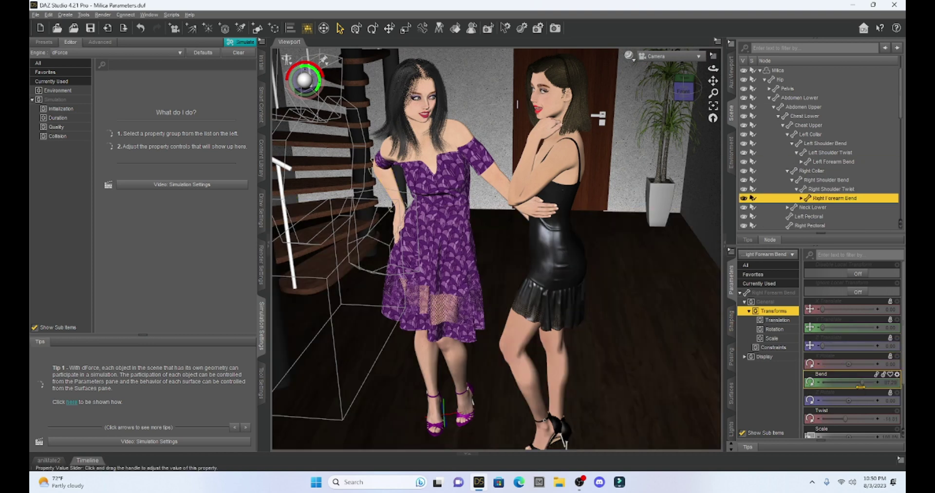
left_click_drag(863, 382, 859, 382)
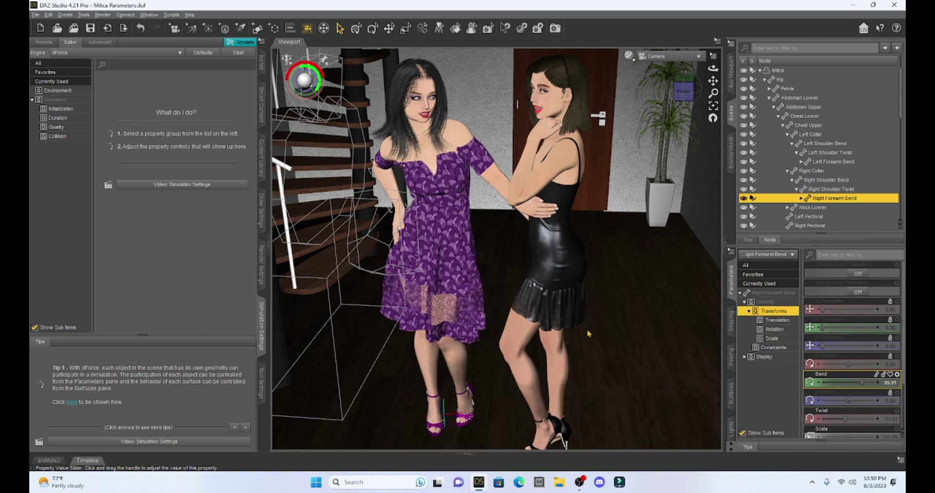
key("ctrl+z")
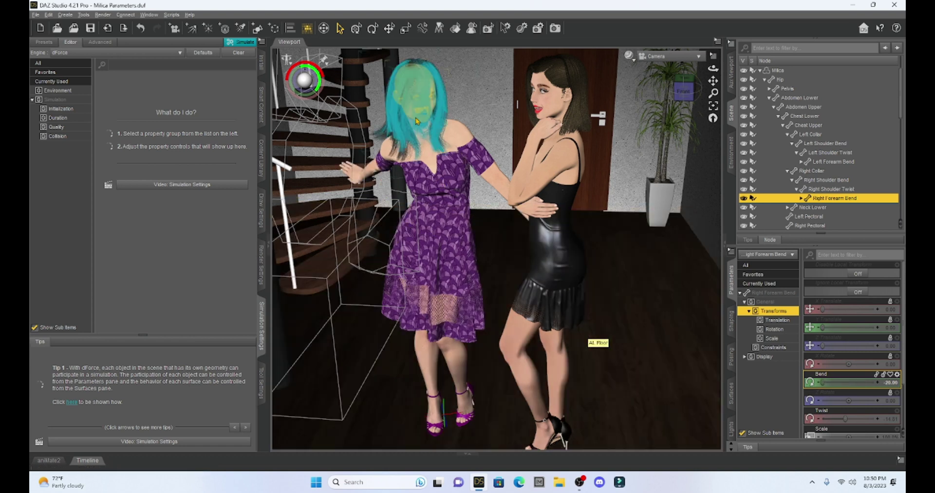
Step: Turn the head of the woman in the purple dress by setting its Twist to about -79
left_click(418, 105)
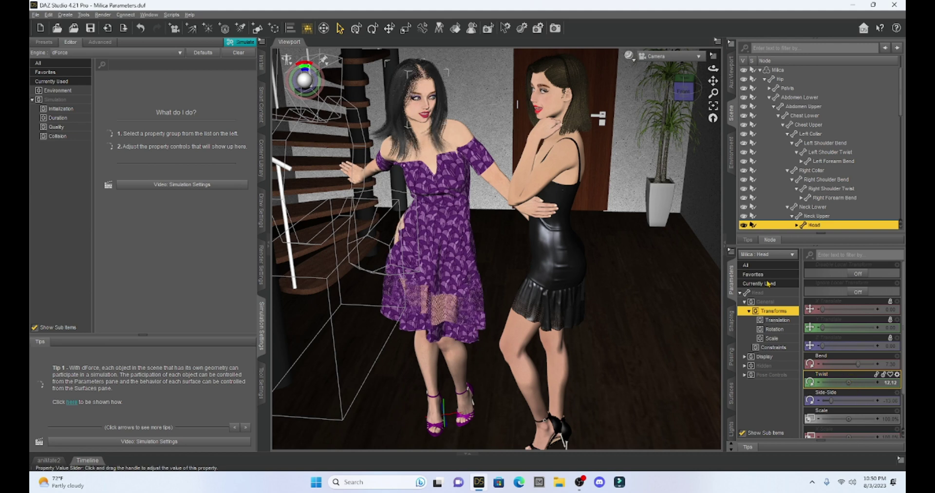
key("ctrl+z")
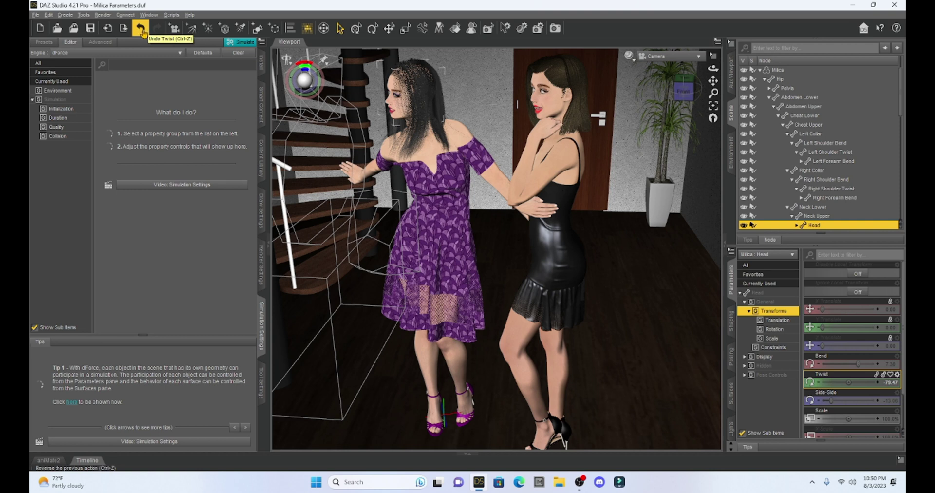
Step: Restore the memorized figure pose of the woman in the purple dress with Restore Figure Pose
double_click(465, 134)
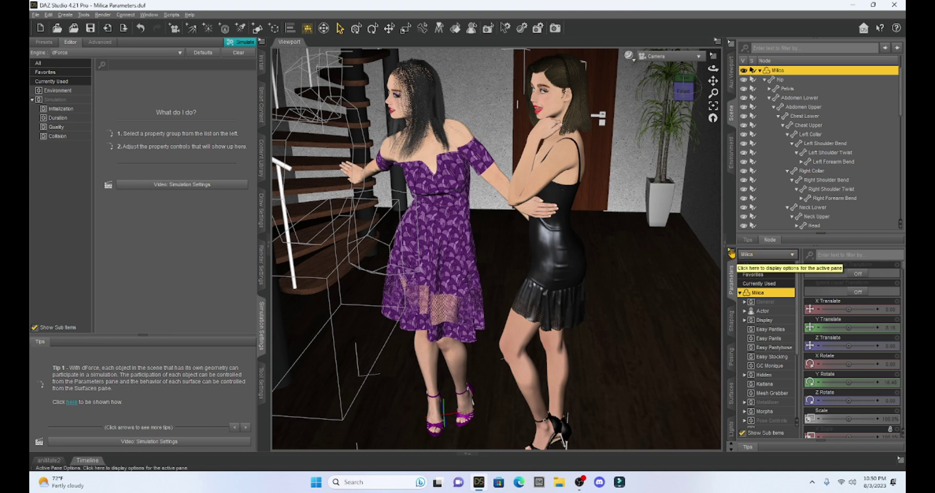
left_click(731, 253)
mouse_move(754, 295)
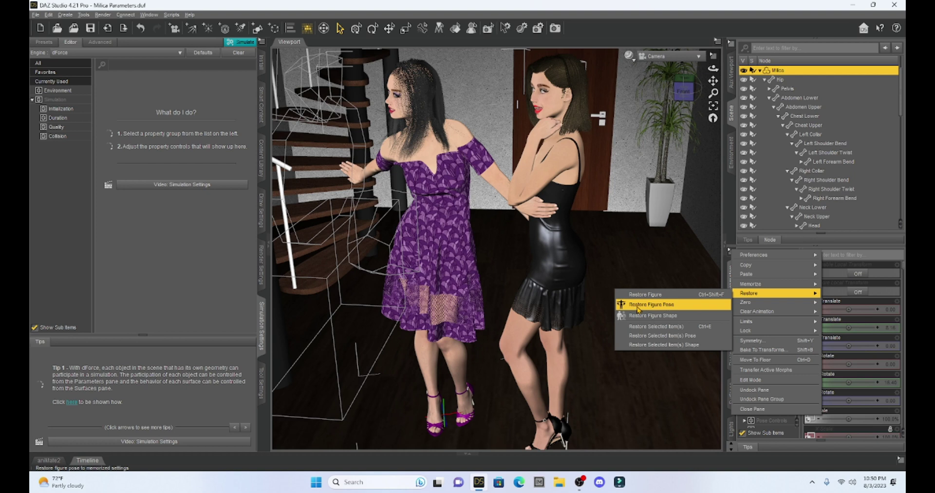
left_click(660, 306)
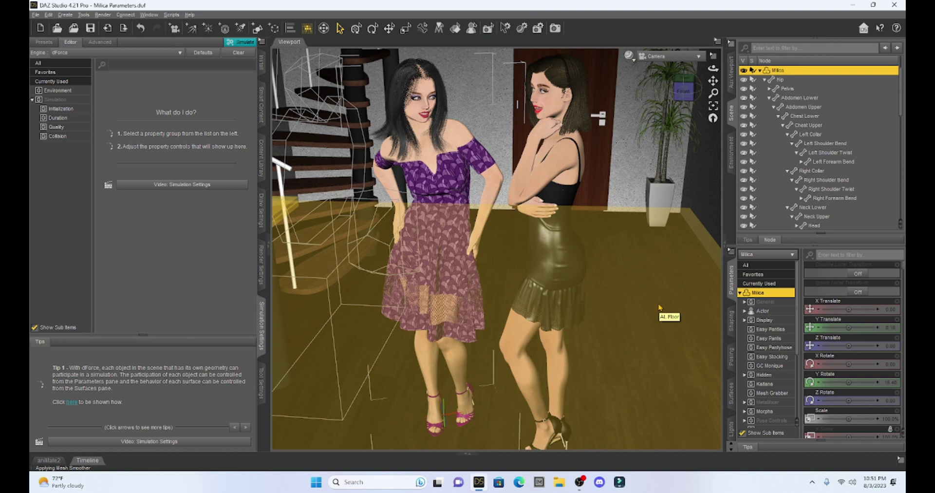
Step: Zero the whole figure of the woman in the purple dress with Zero Figure and undo it
left_click(731, 251)
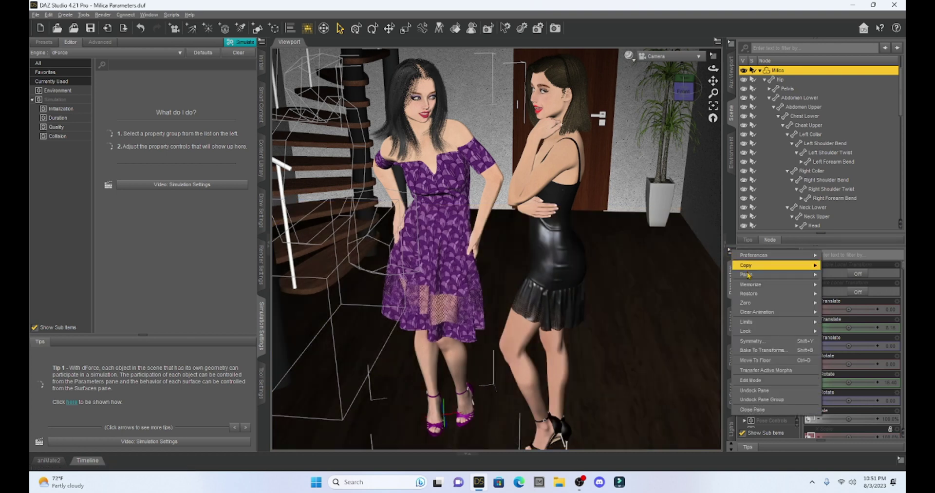
mouse_move(756, 304)
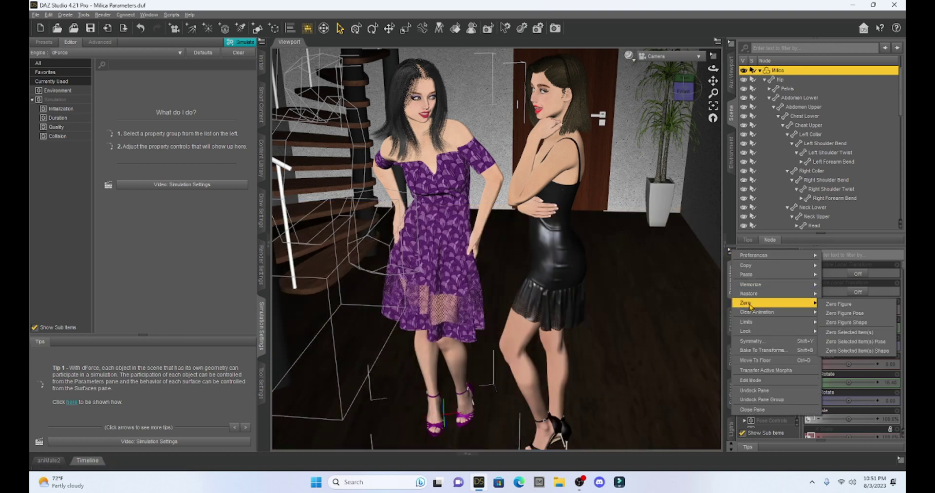
left_click(844, 308)
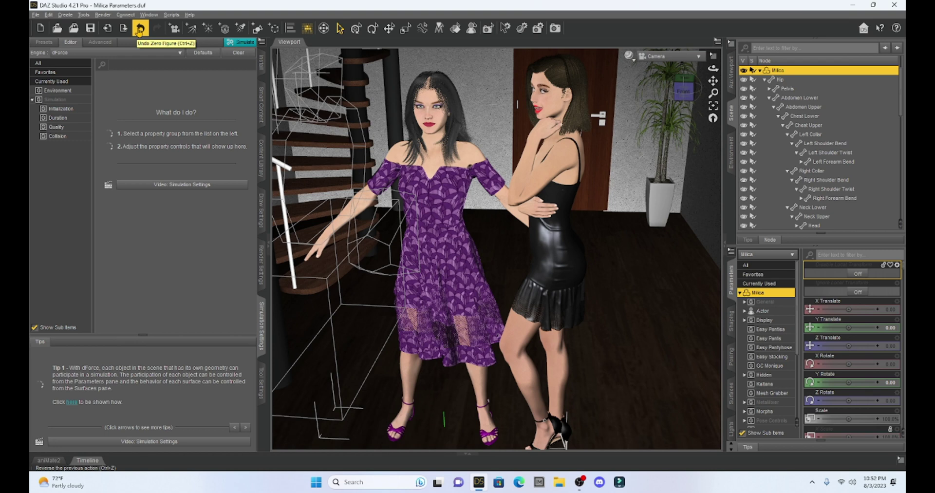
left_click(140, 30)
Step: Zero only the pose of the woman in the purple dress with Zero Figure Pose and undo it
left_click(730, 251)
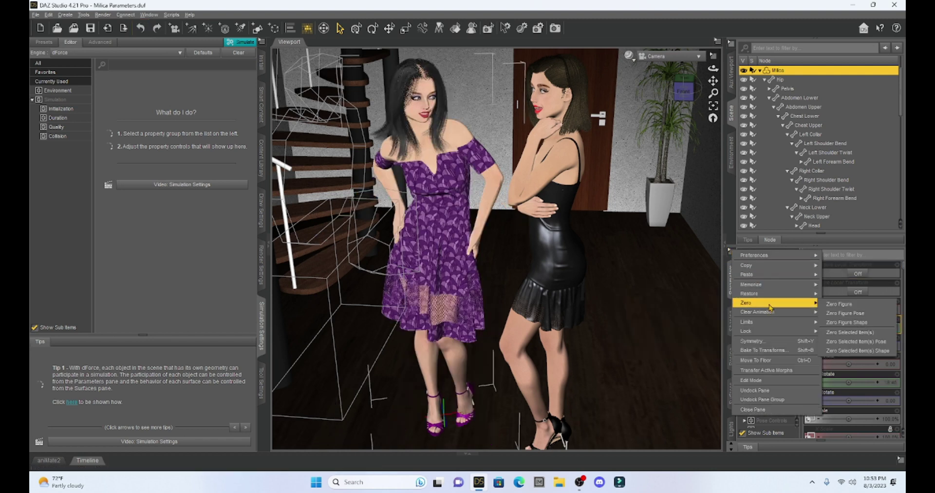
left_click(848, 314)
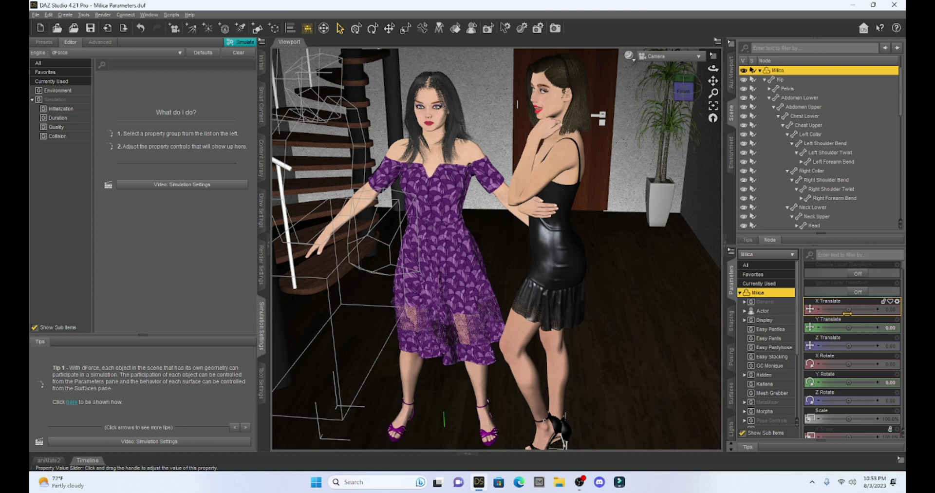
left_click(141, 29)
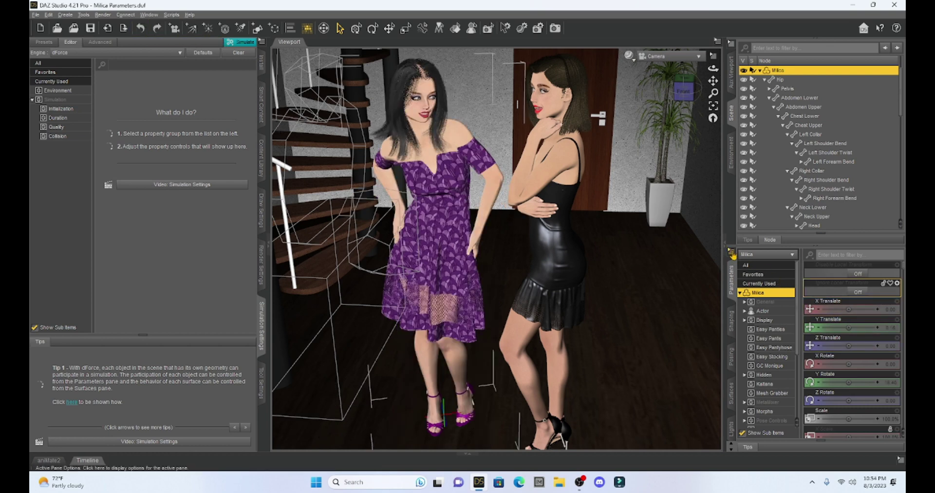
Step: Try zeroing only the shape of the woman in the purple dress with Zero Figure Shape
left_click(732, 252)
mouse_move(767, 304)
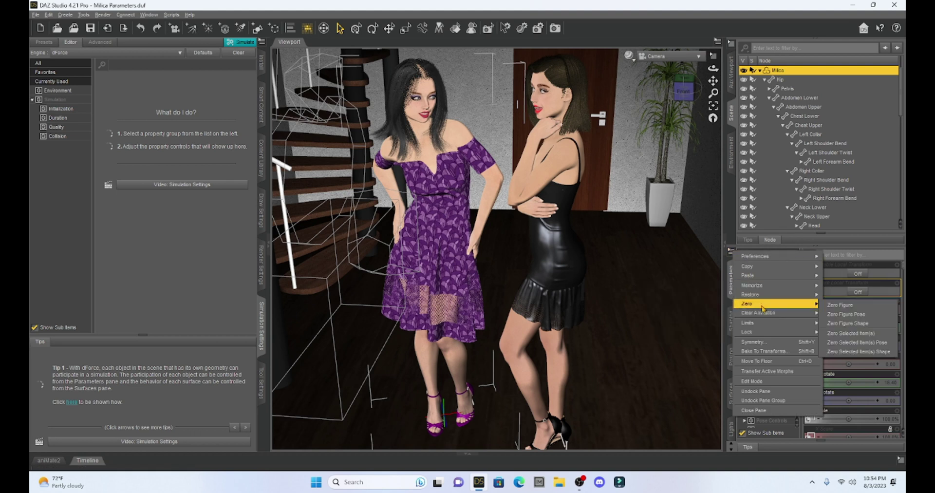
left_click(857, 325)
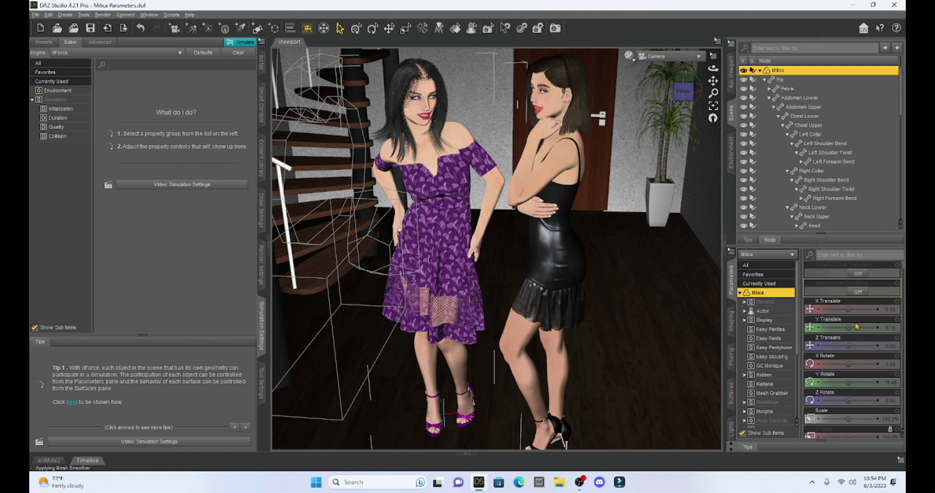
left_click(731, 251)
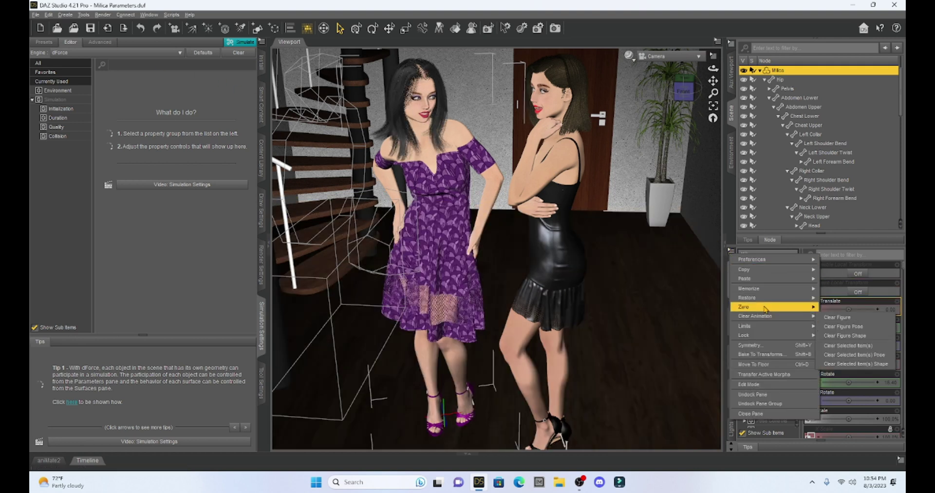
mouse_move(765, 308)
mouse_move(766, 328)
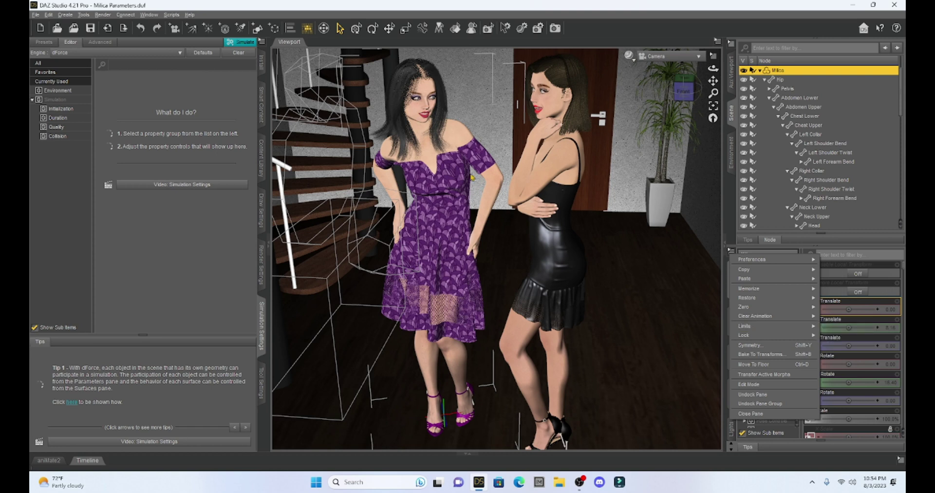
Step: Bend the left forearm of the woman in the purple dress to its limit of 20 and undo the change
left_click(483, 203)
left_click(486, 203)
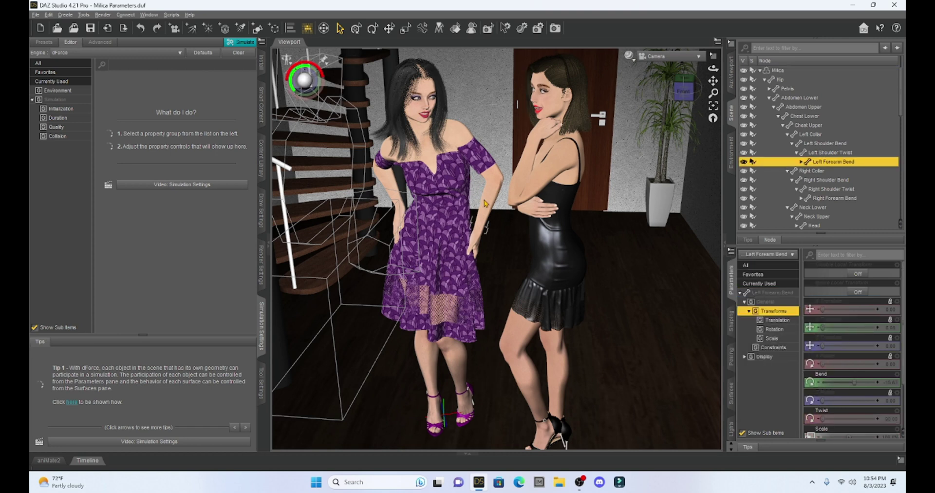
scroll(828, 375, "down", 3)
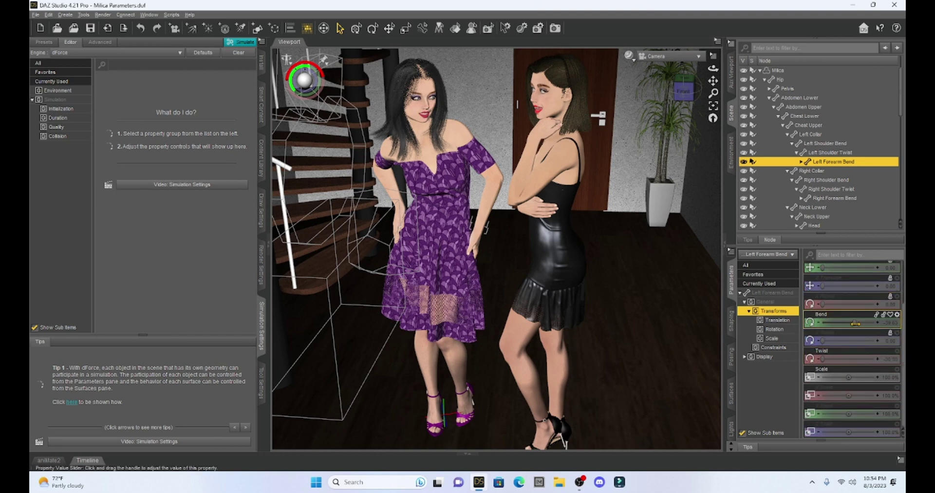
left_click_drag(854, 322, 877, 323)
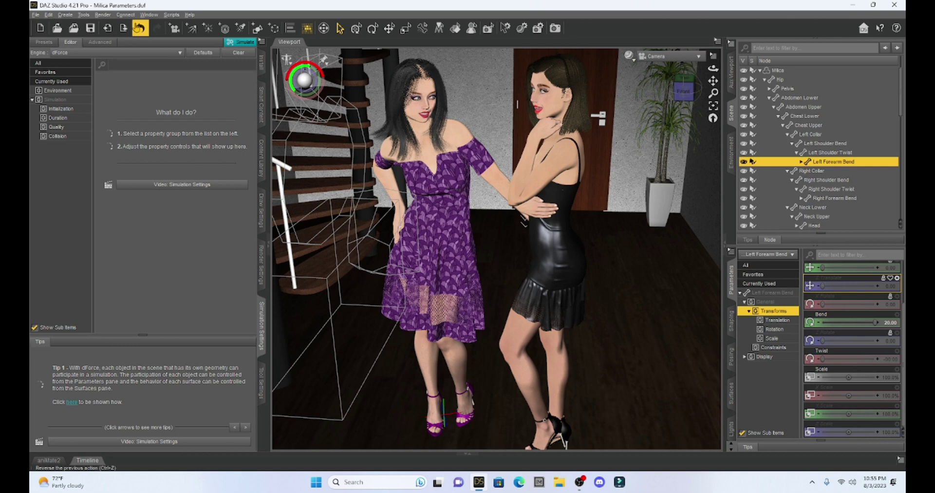
left_click(139, 28)
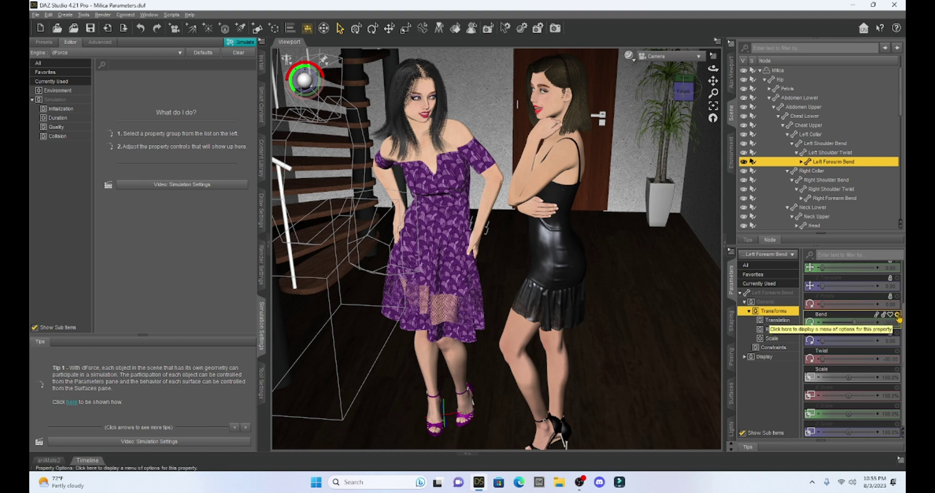
Step: Inspect the Use Limits option in the parameter settings of the left forearm's Bend and accept the settings
left_click(898, 314)
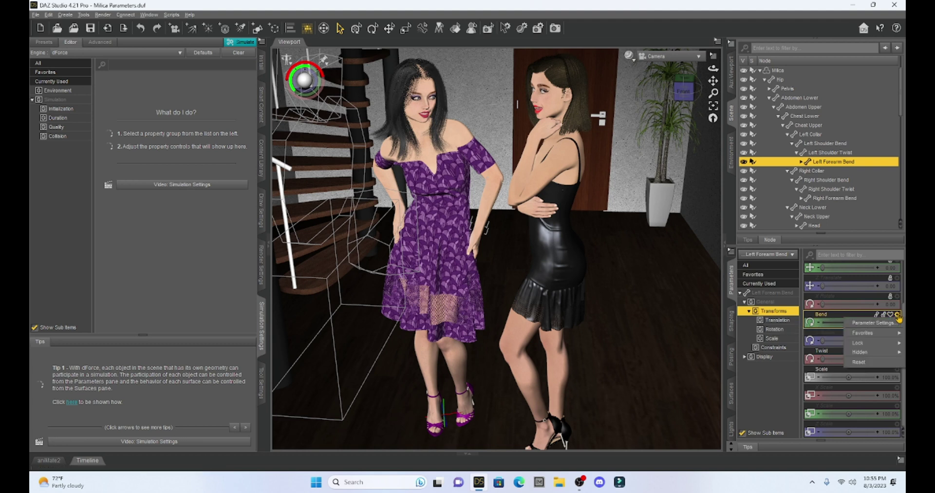
left_click(875, 323)
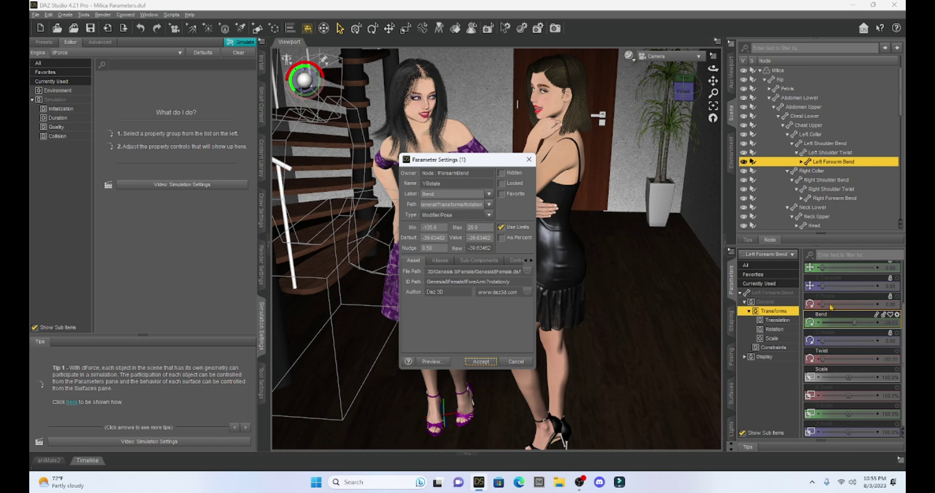
left_click(503, 228)
left_click(502, 229)
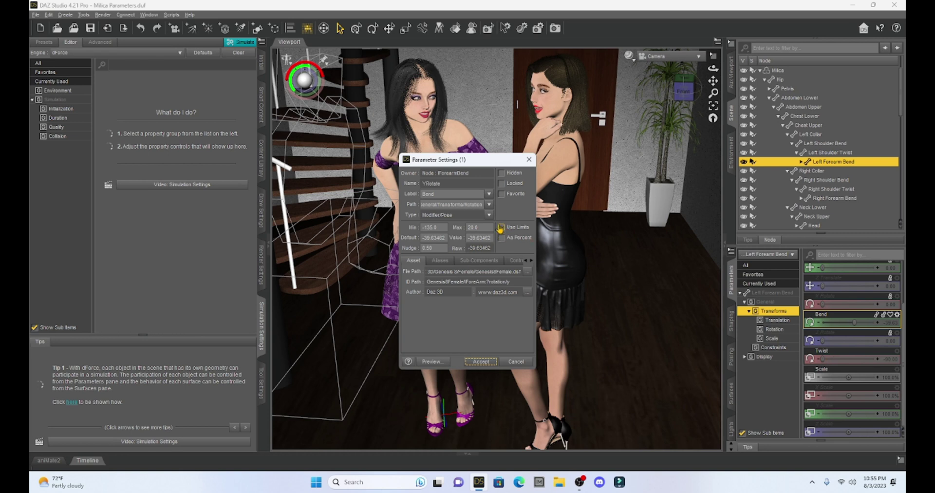
left_click(481, 362)
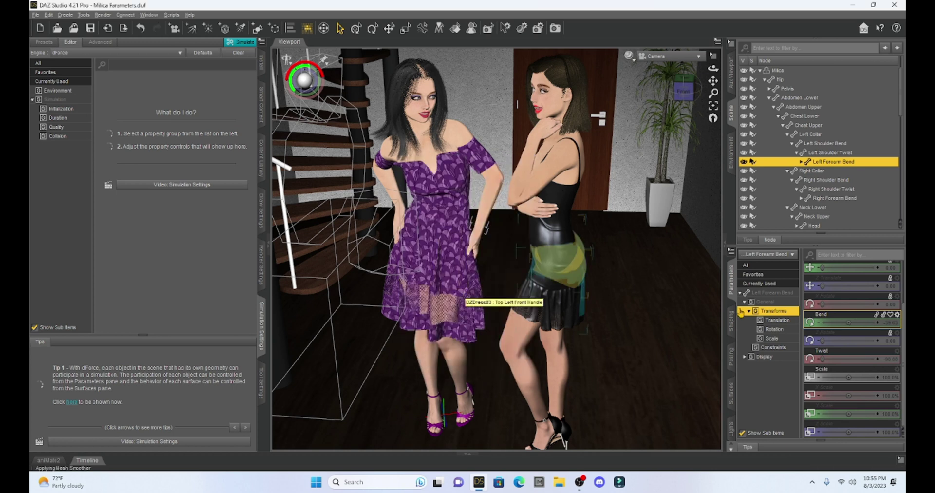
Step: Turn rotation limits off for the left forearm and check the parameter settings of its Twist
left_click(731, 254)
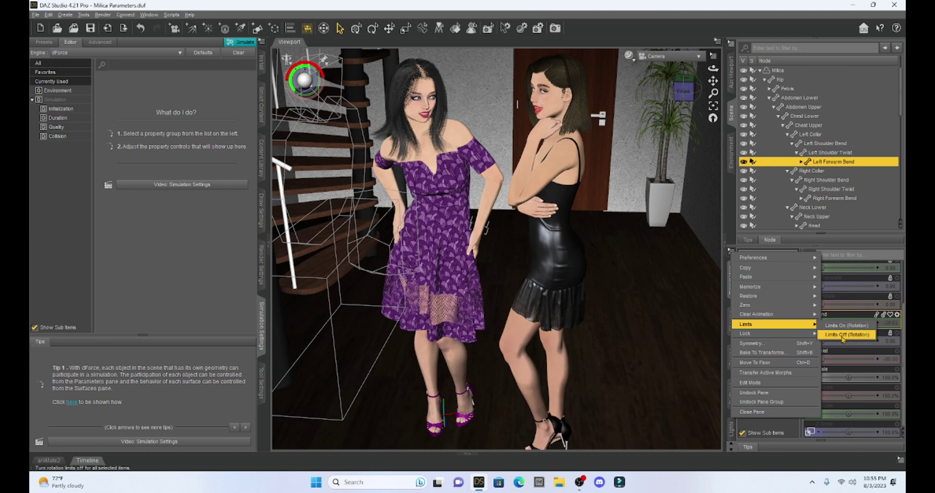
left_click(844, 335)
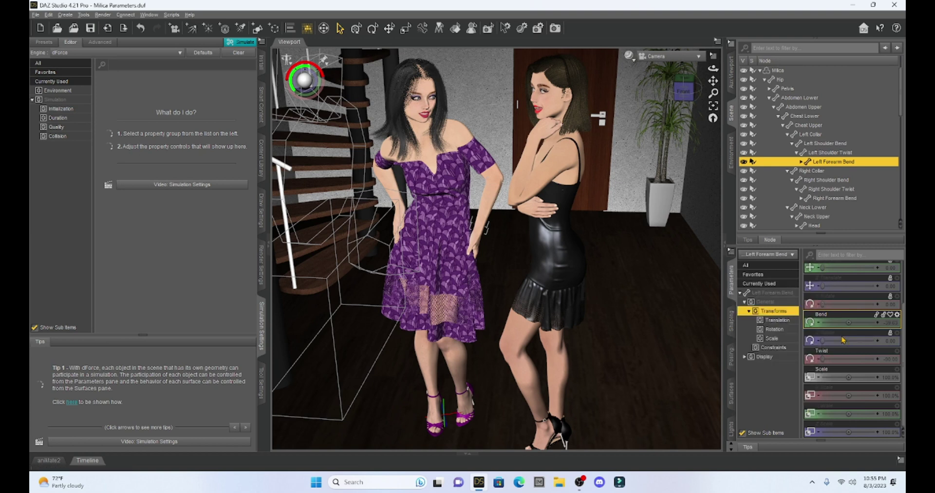
left_click(898, 352)
left_click(867, 360)
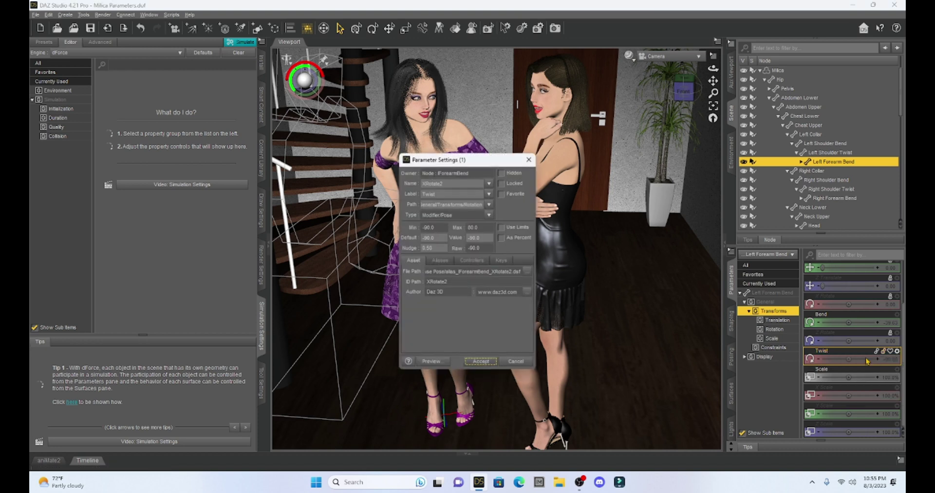
left_click(529, 162)
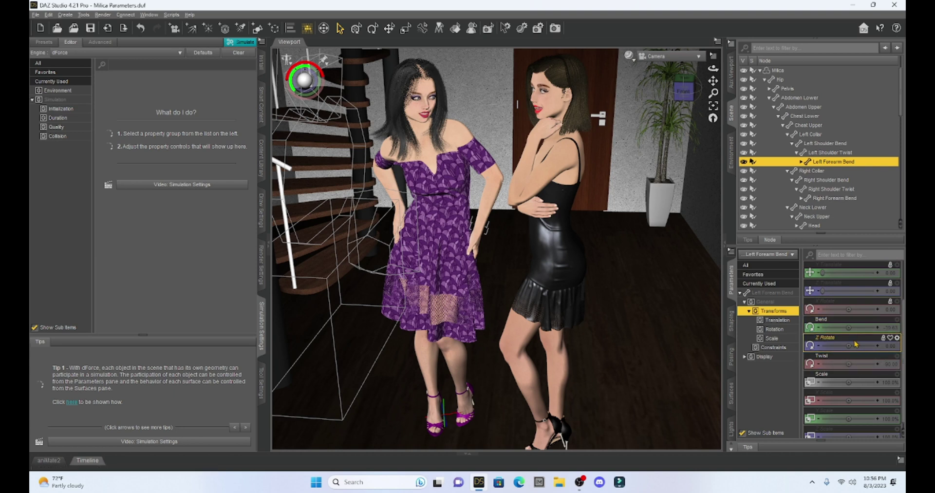
Step: Raise the whole figure in the purple dress above the floor by setting its Y Translate to about 45
scroll(856, 346, "up", 3)
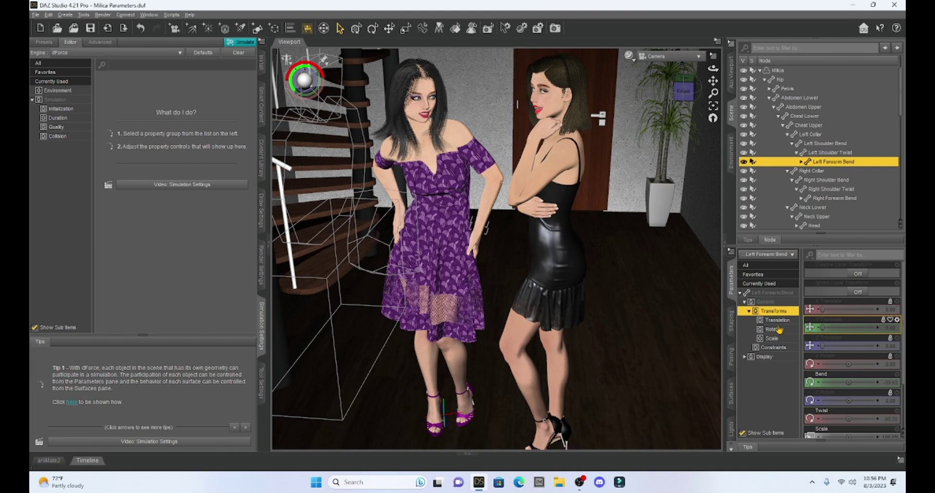
left_click(731, 250)
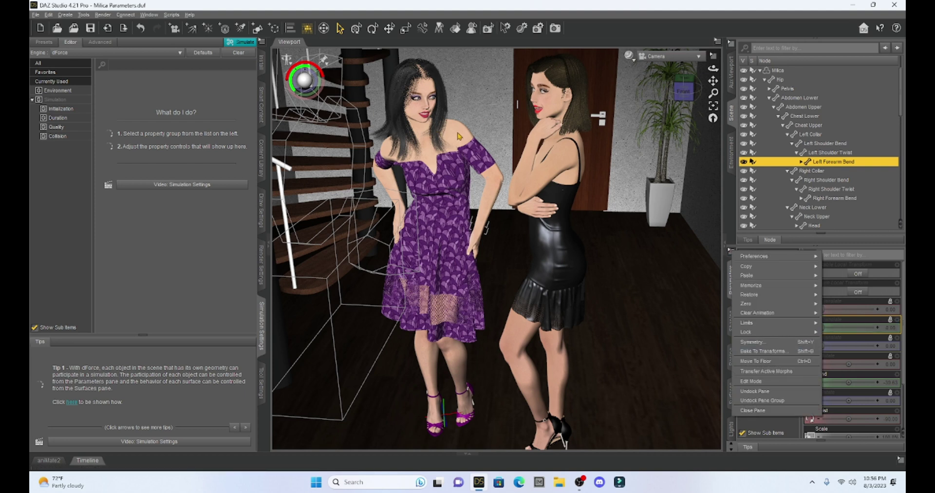
left_click(493, 207)
scroll(493, 207, "down", 3)
scroll(493, 207, "up", 1)
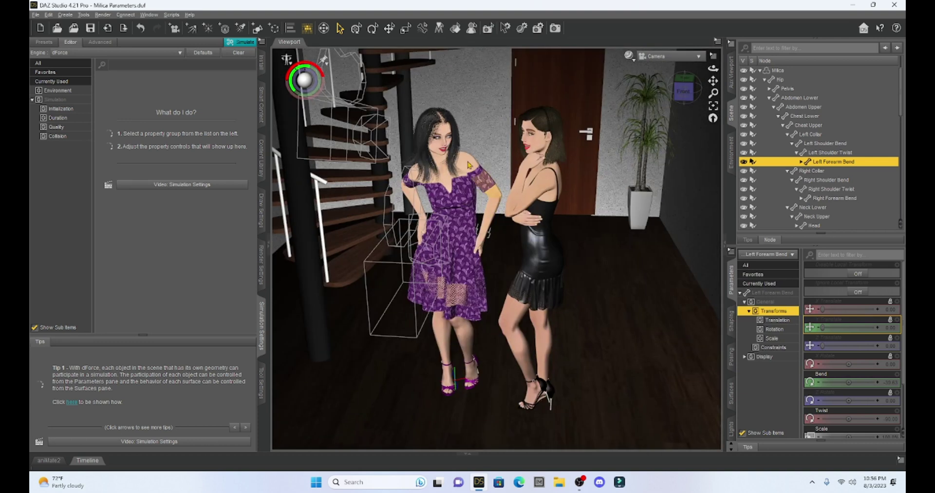
double_click(487, 173)
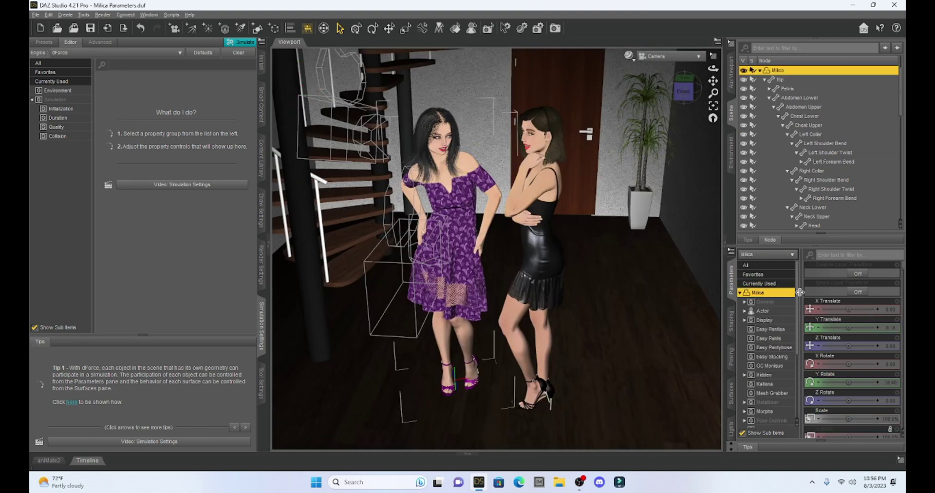
left_click_drag(850, 327, 850, 329)
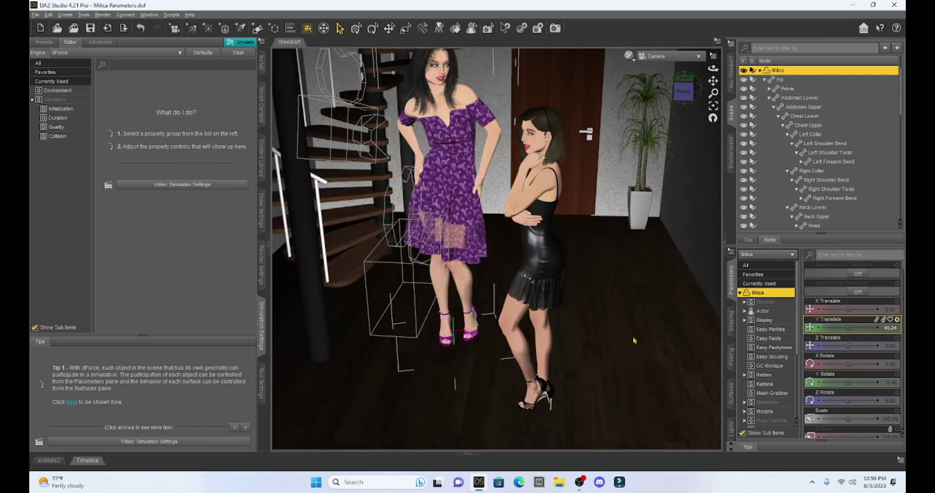
Step: Hide the AL Floor object to view the ground grid beneath the figures, and show it again
left_click(634, 341)
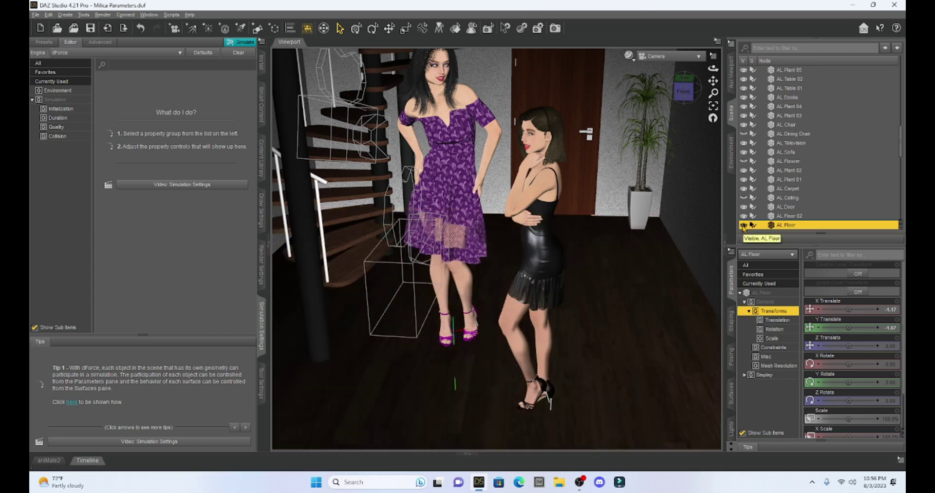
left_click(744, 225)
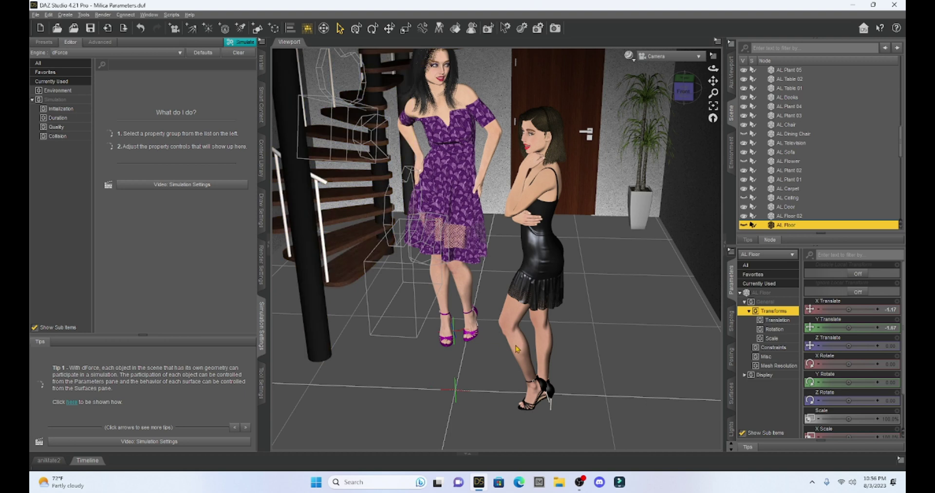
left_click(744, 226)
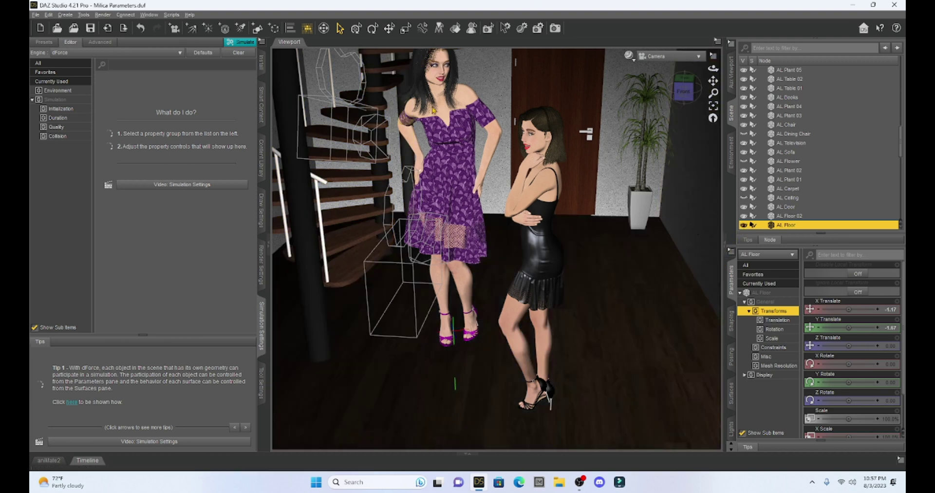
Step: Select the whole figure in the purple dress and move it to the floor
left_click(732, 257)
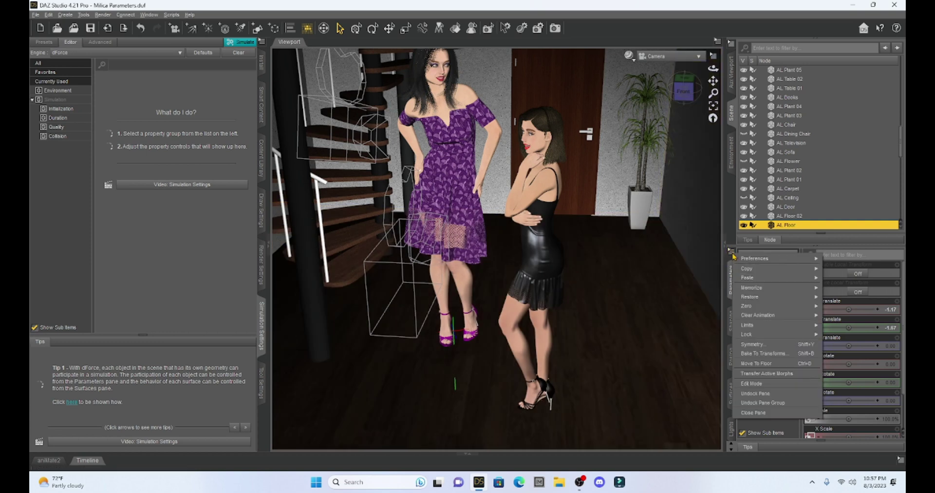
left_click(769, 364)
left_click(541, 204)
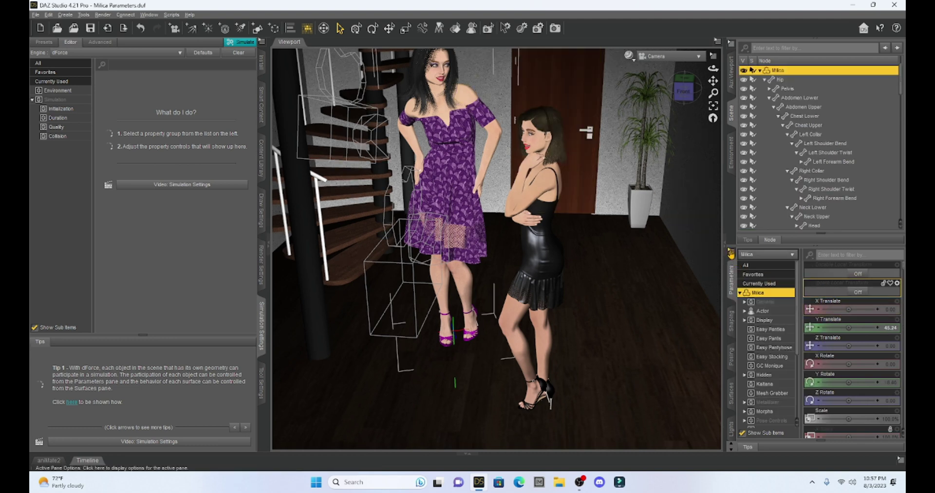
left_click(731, 253)
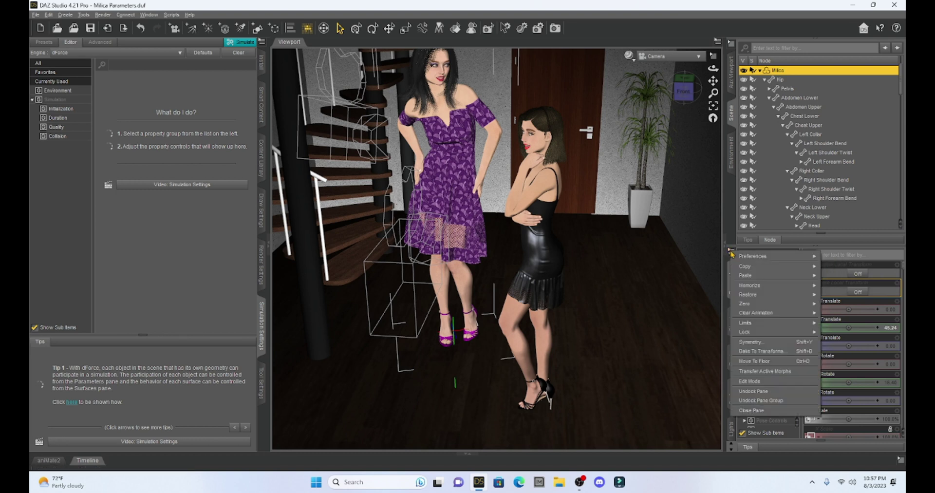
left_click(764, 361)
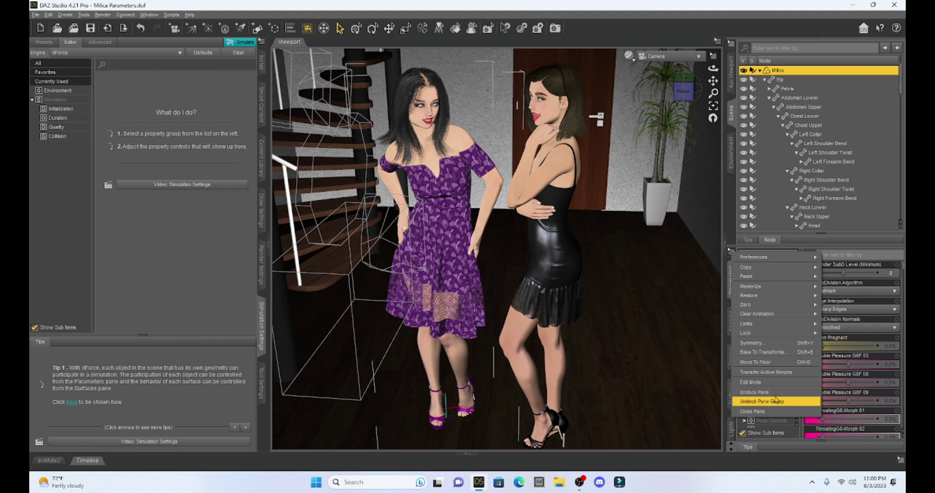
Step: Undock the Parameters pane into a floating window and move it back towards the docking area beside the Shaping pane
left_click(777, 400)
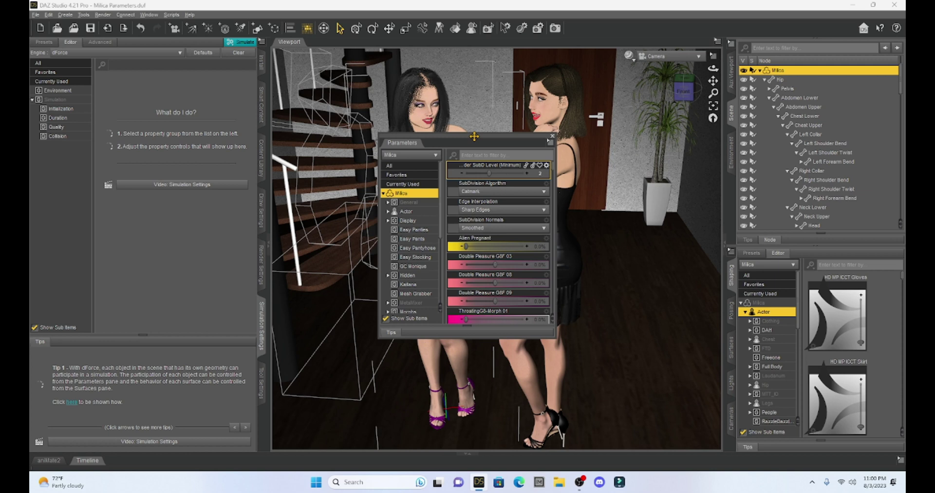
left_click_drag(474, 136, 731, 273)
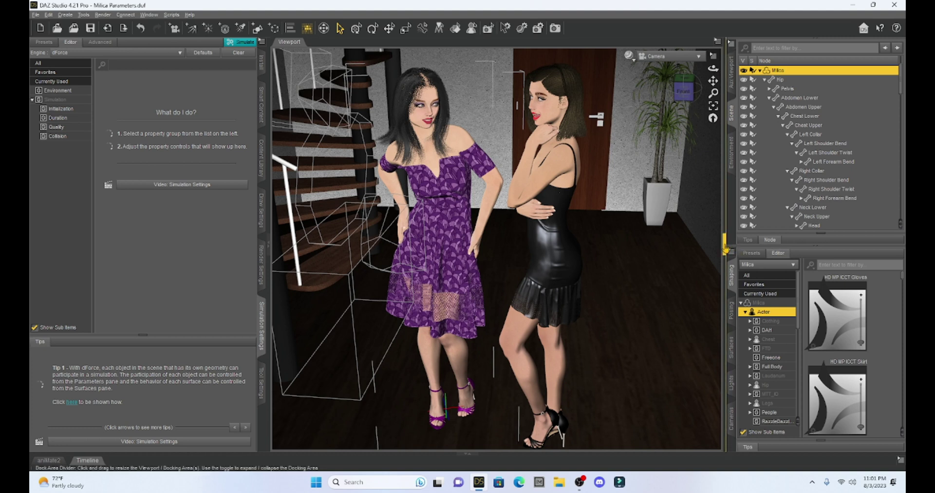
Step: Collapse the side docking areas, frame both standing figures in the viewport and render the scene
key("Tab")
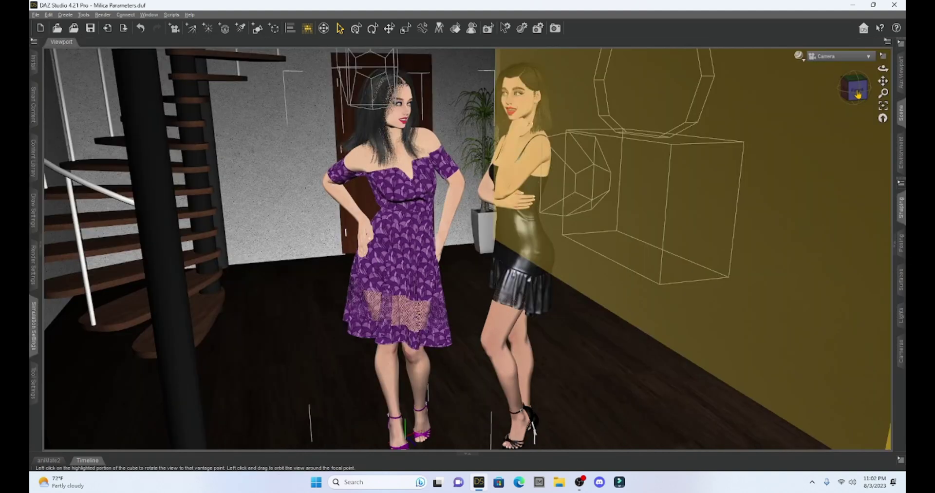
mouse_move(682, 243)
left_mouse_down()
mouse_move(673, 238)
mouse_move(678, 246)
left_mouse_up()
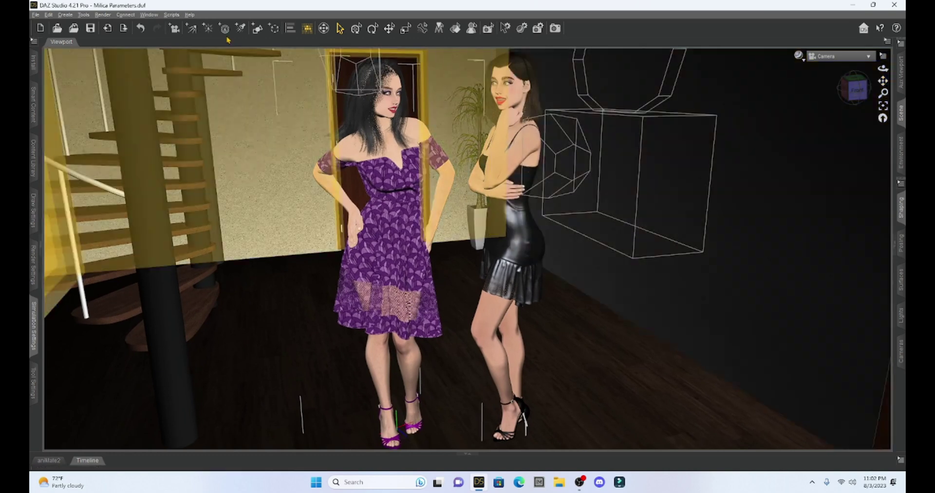
left_click(103, 15)
left_click(113, 28)
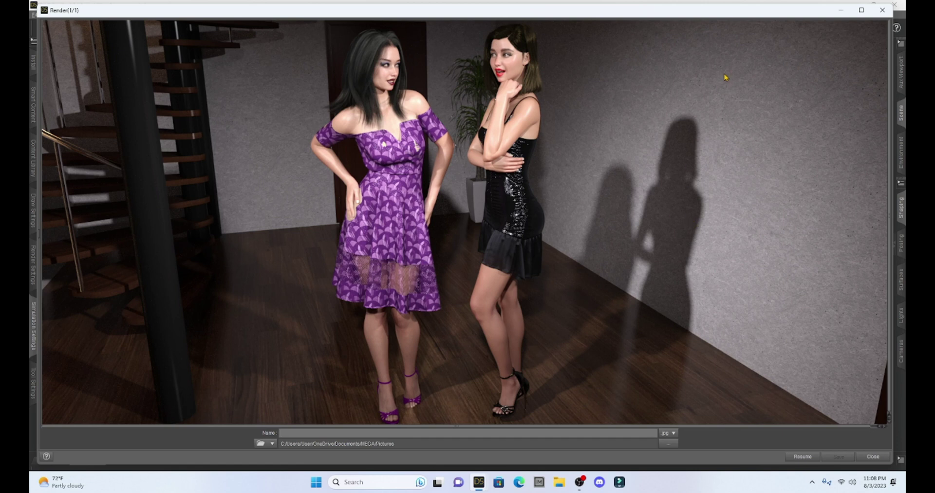
left_click(829, 6)
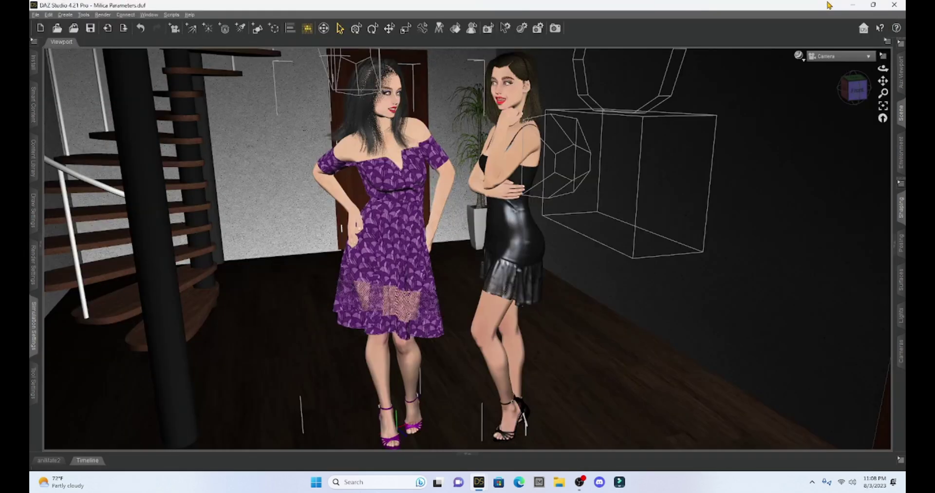
Step: Expand both side docking areas again and switch the viewport to Camera (2)
left_click(895, 246)
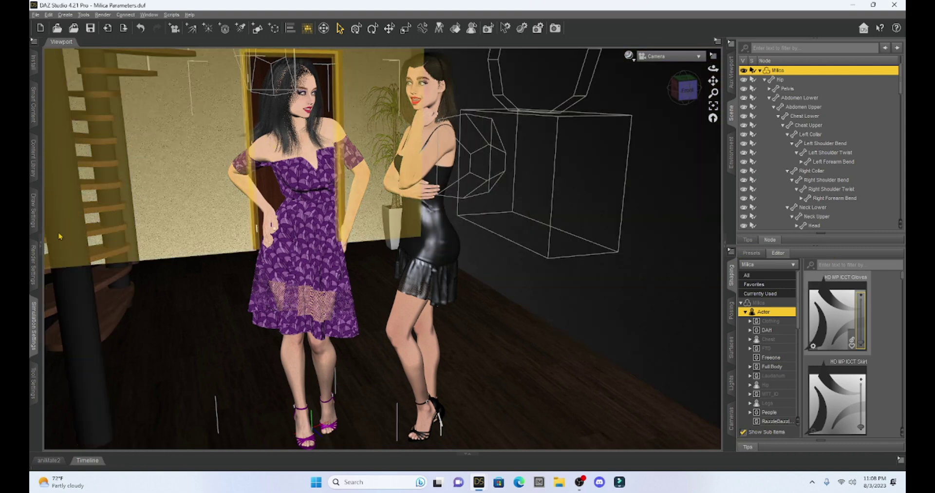
left_click(42, 249)
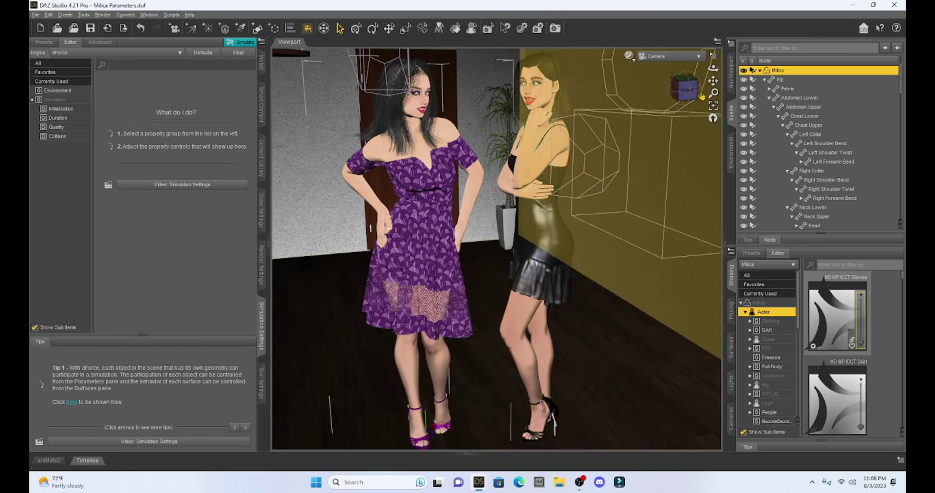
left_click(691, 56)
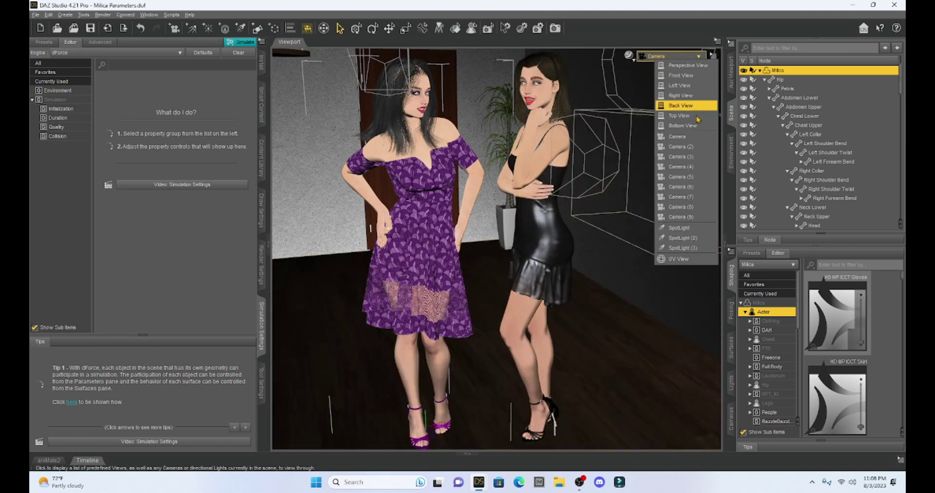
left_click(687, 141)
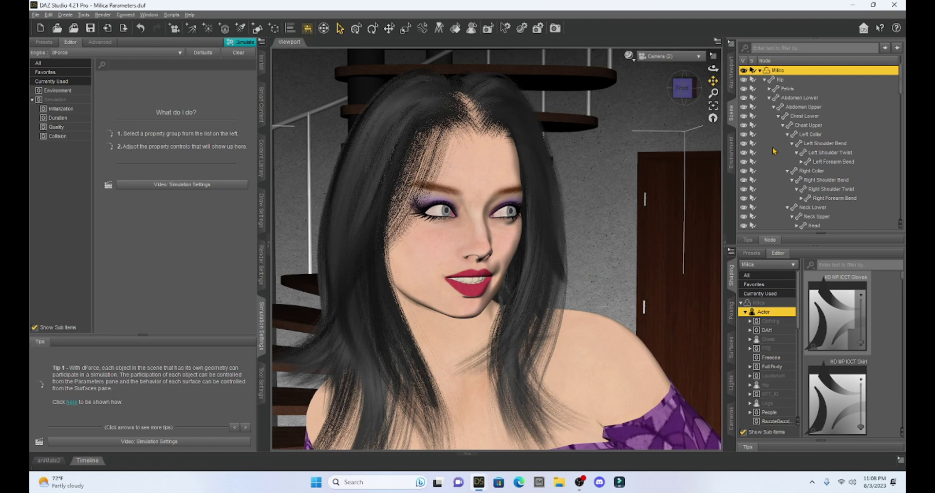